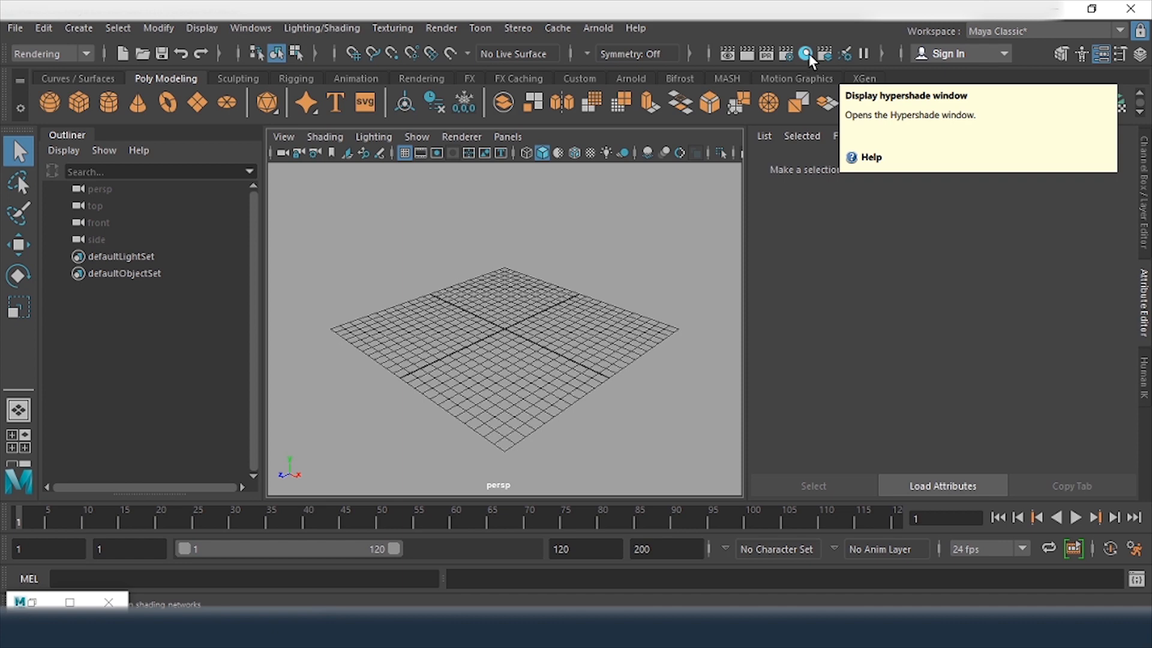
pyautogui.click(806, 54)
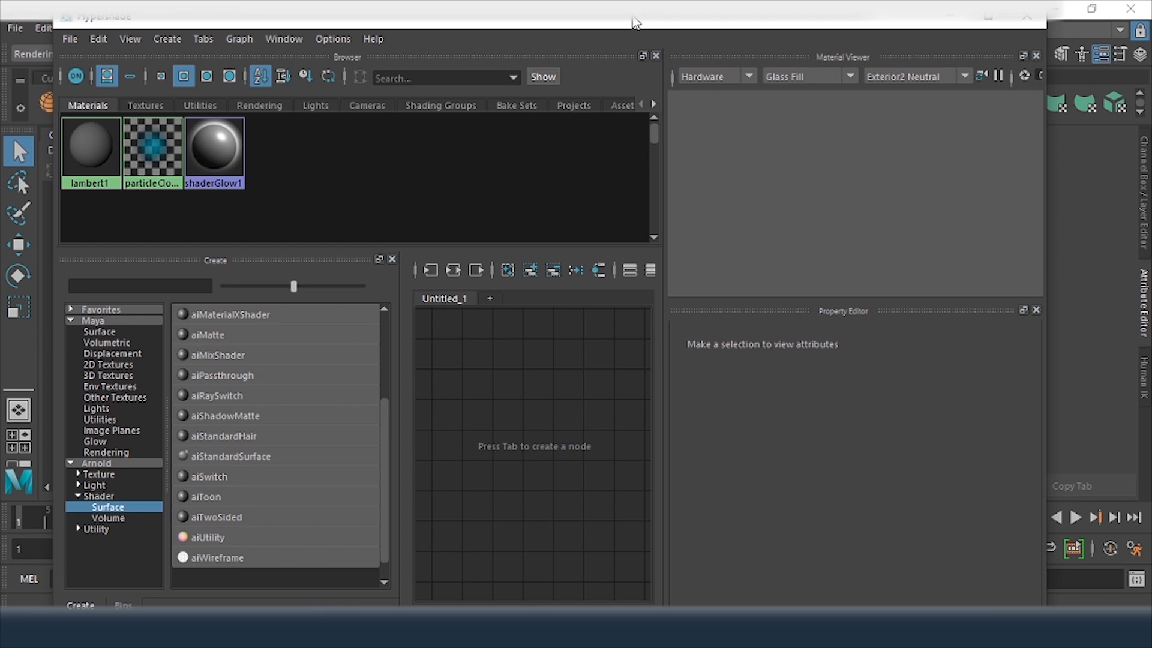
pyautogui.moveTo(635, 22); pyautogui.dragTo(650, 19)
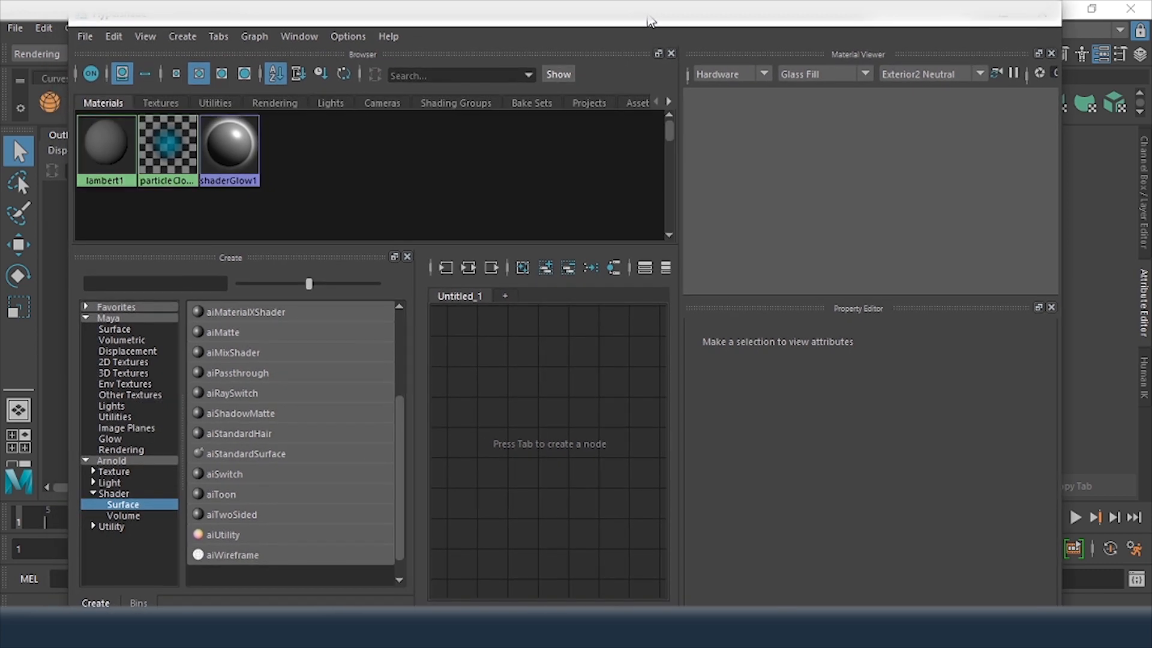
pyautogui.click(1044, 23)
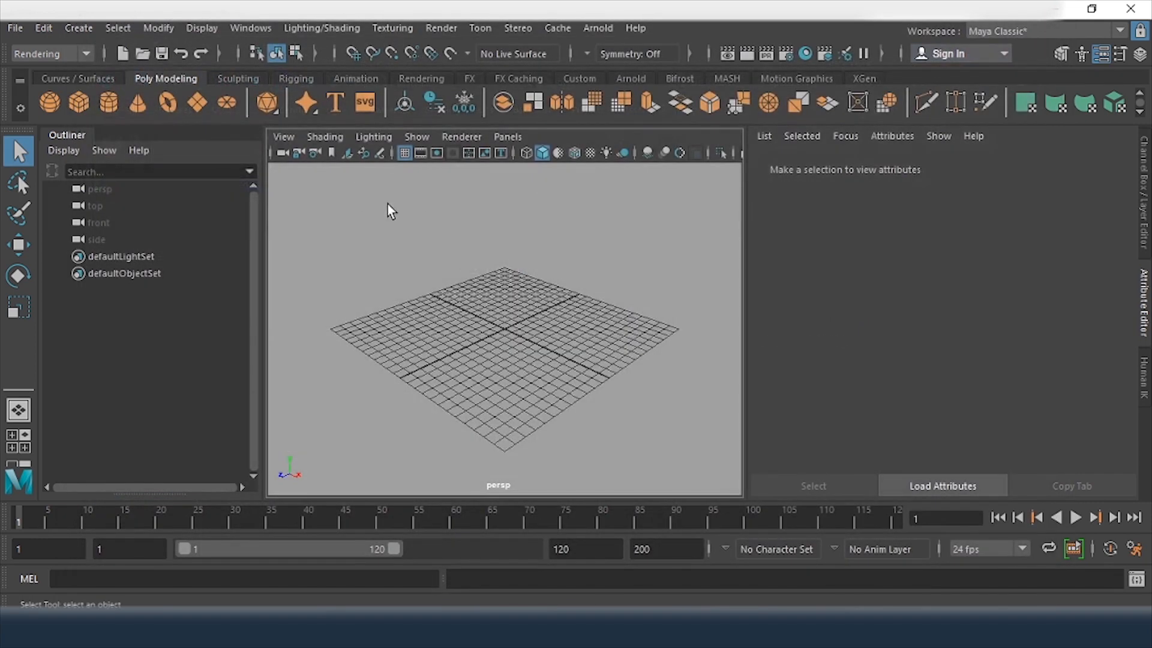
# Open the Hypershade from the rendering editors and maximize its window.
pyautogui.click(257, 30)
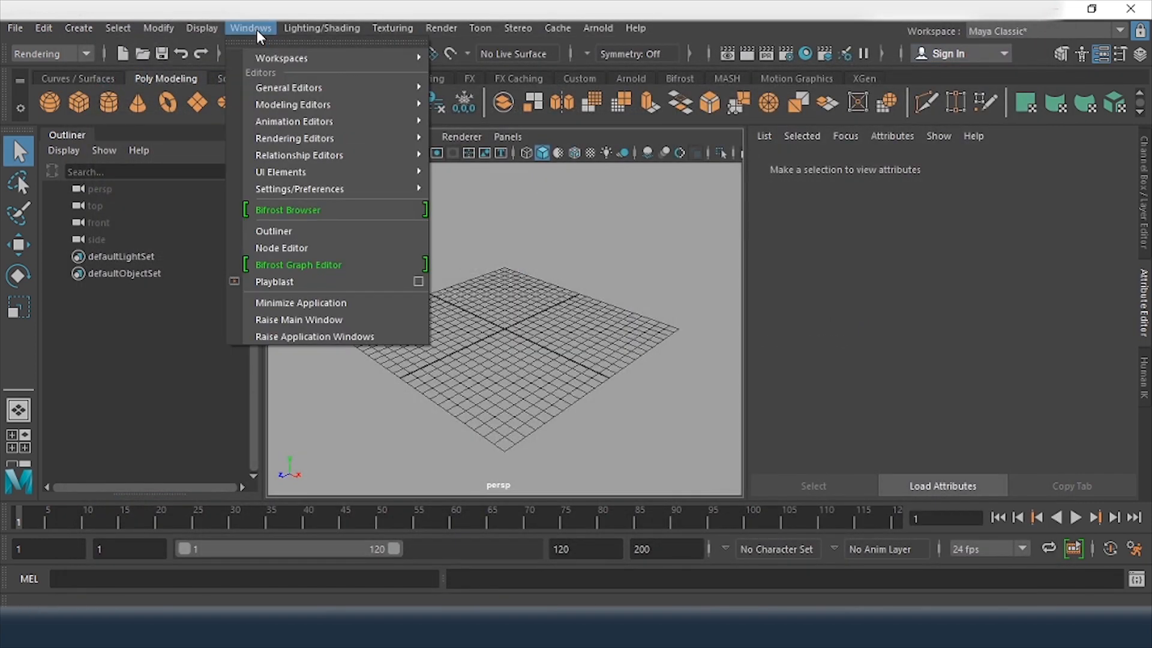
pyautogui.moveTo(309, 144)
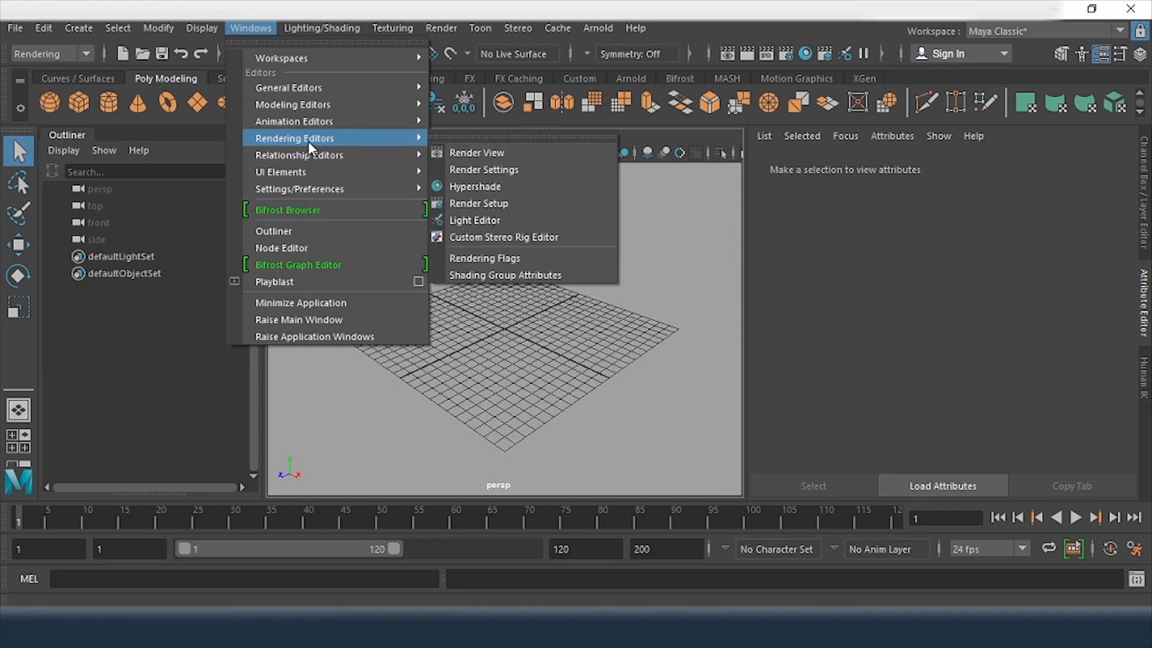
pyautogui.click(487, 187)
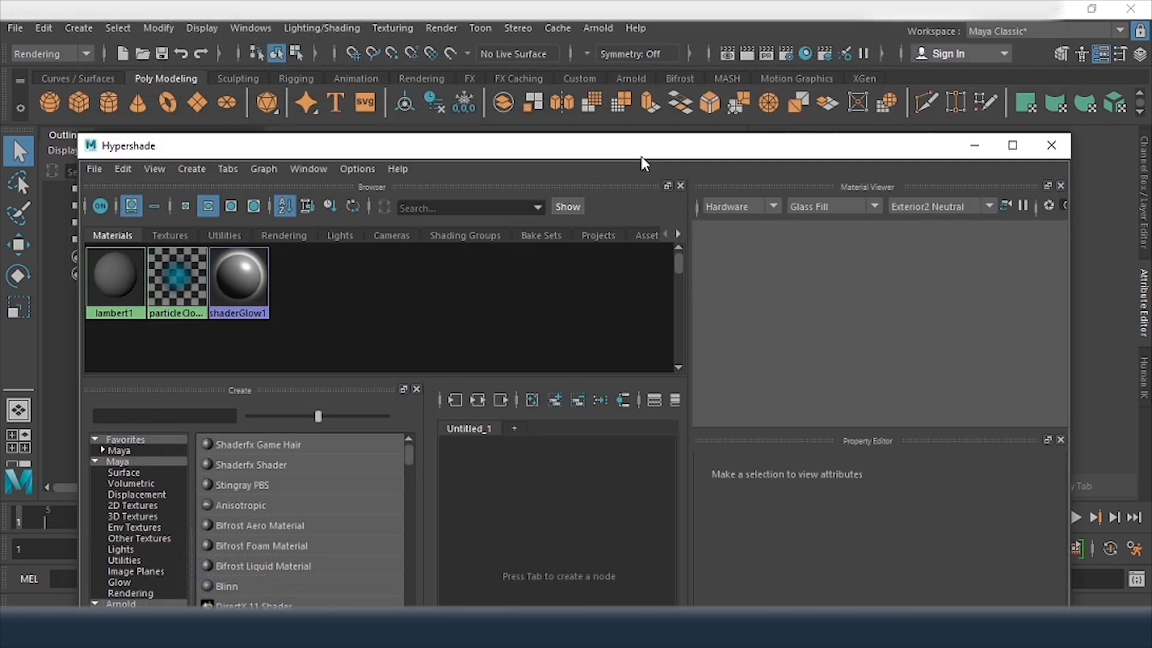
pyautogui.moveTo(643, 151); pyautogui.dragTo(667, 34)
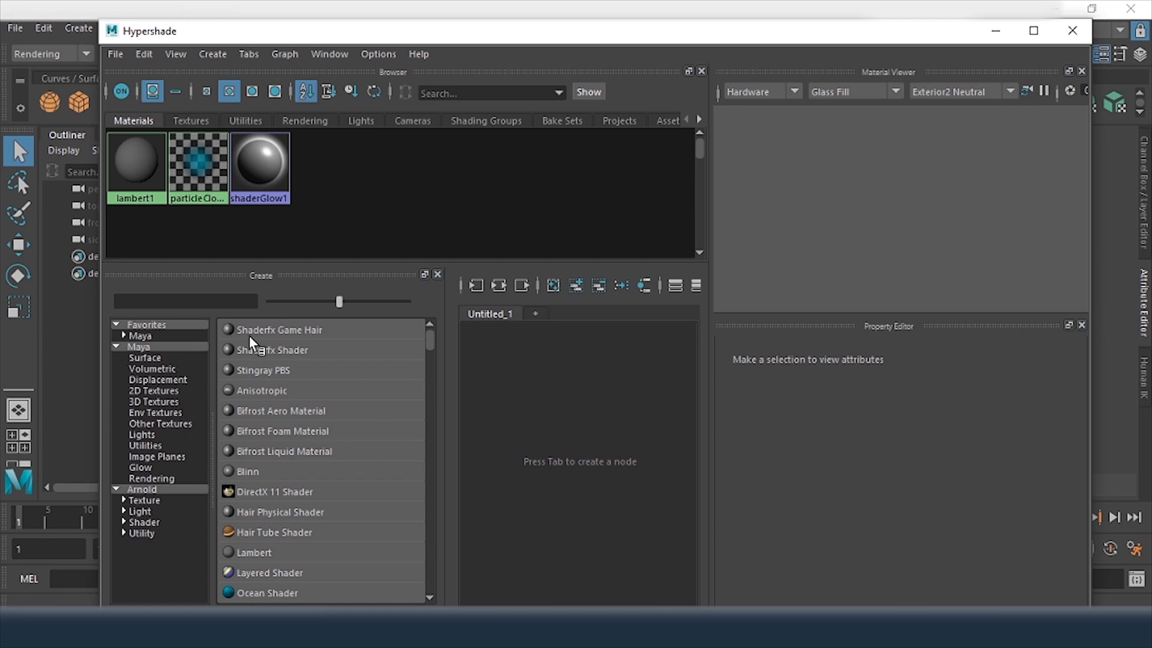
pyautogui.doubleClick(435, 31)
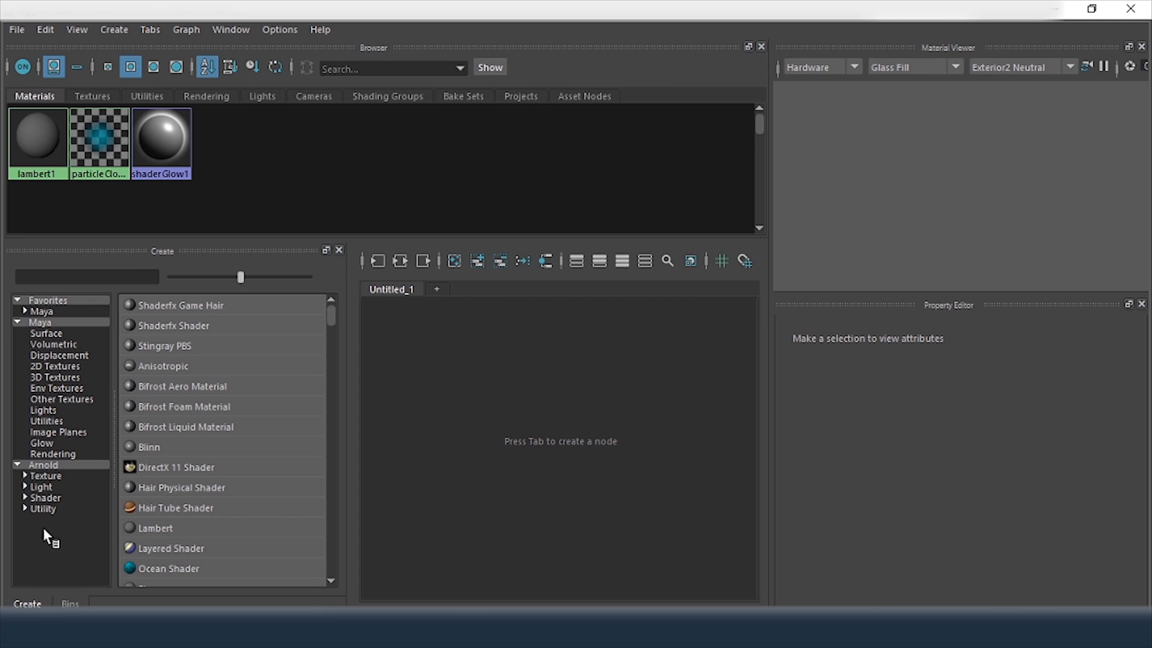
# Create a Blinn surface material in Hypershade and set its color to red.
pyautogui.click(54, 333)
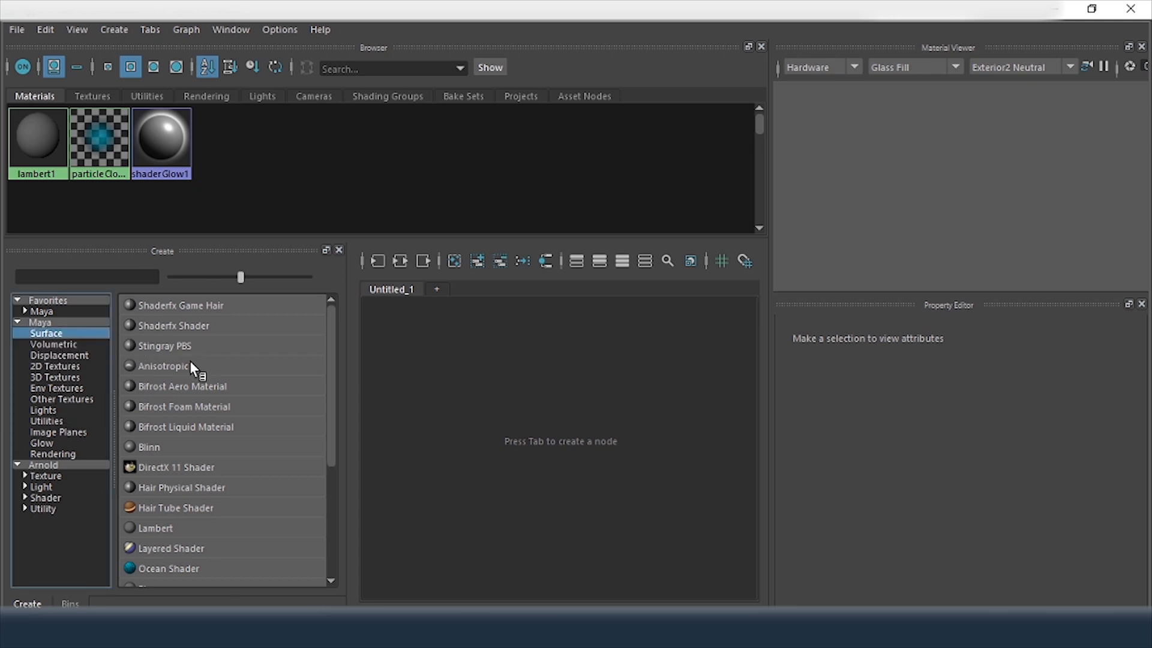
pyautogui.click(161, 448)
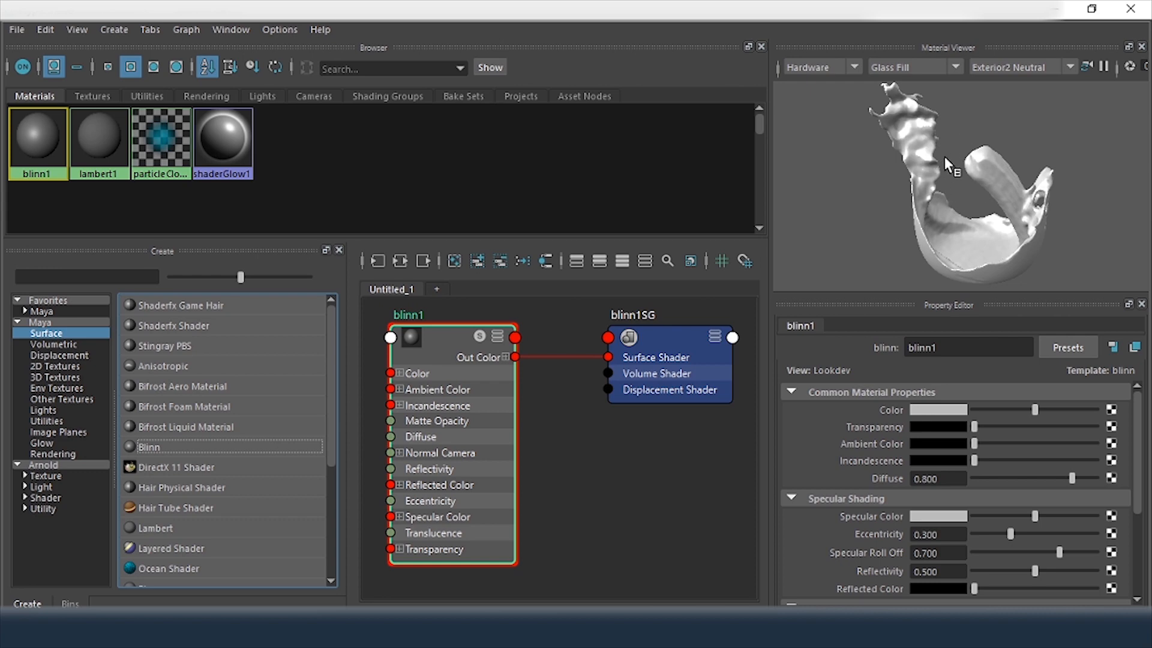
pyautogui.click(948, 412)
pyautogui.click(888, 370)
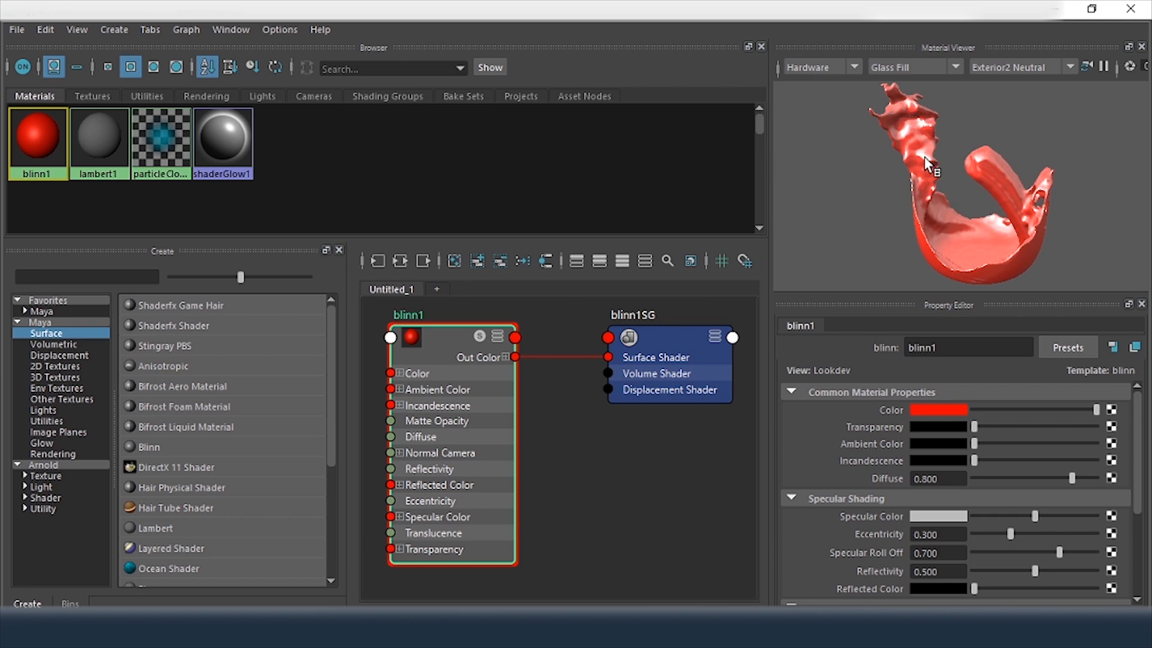
# Preview the Blinn material on the Ocean and Hair samples, and set the Material Viewer's sample shape to Shader Ball.
pyautogui.click(958, 66)
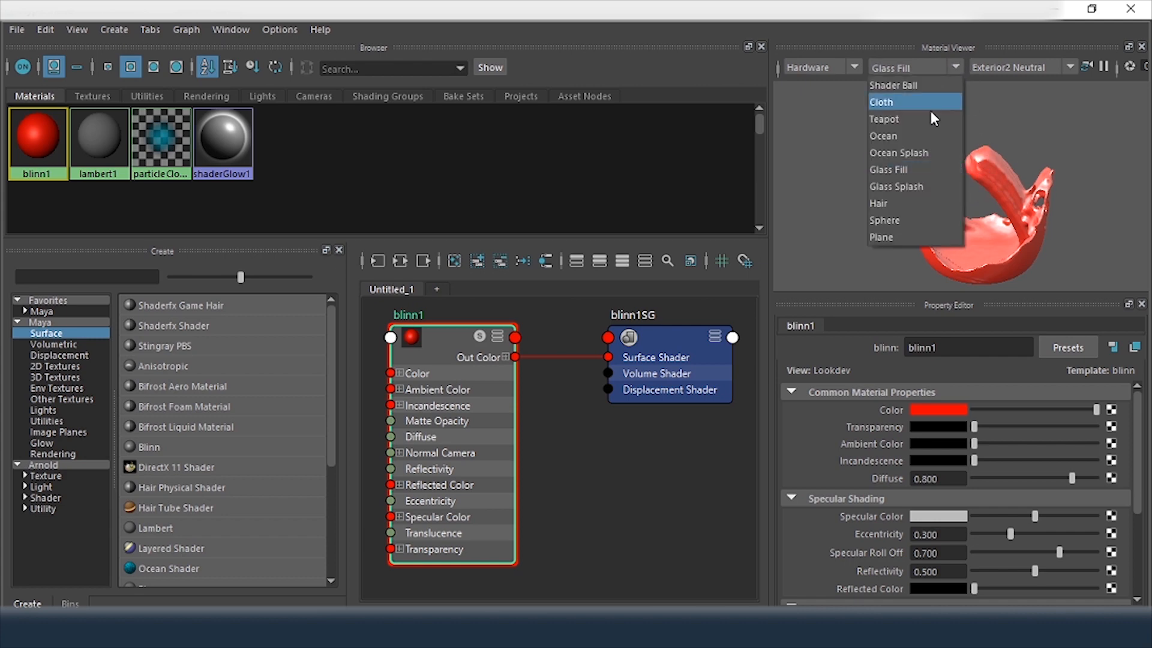
pyautogui.click(936, 161)
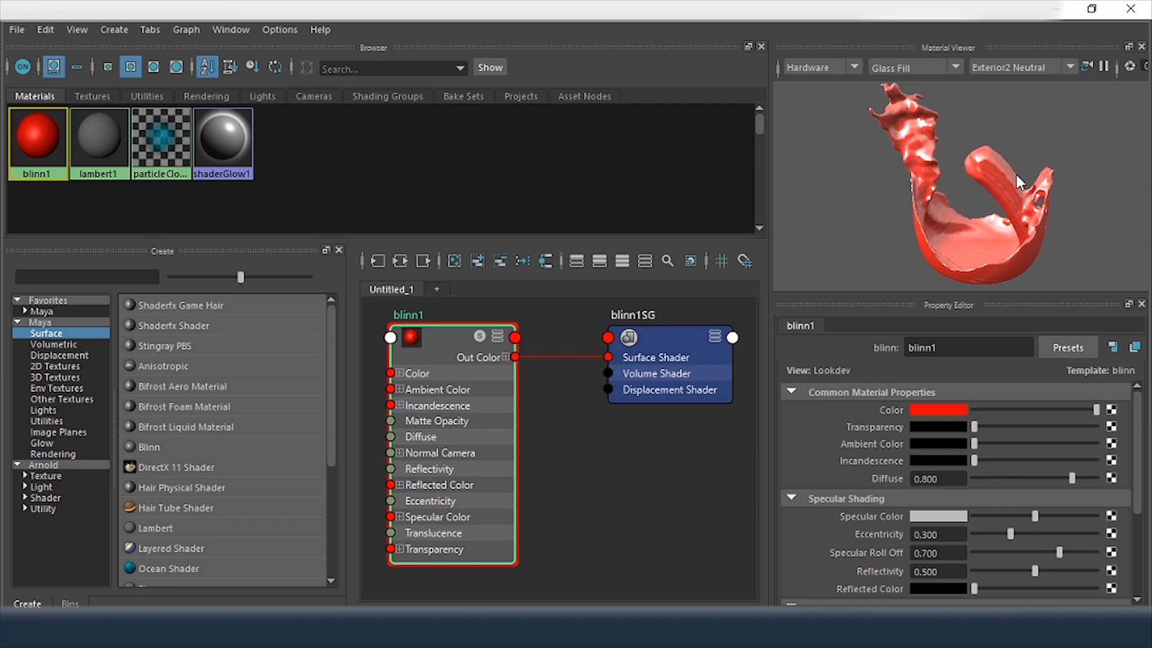
pyautogui.click(920, 71)
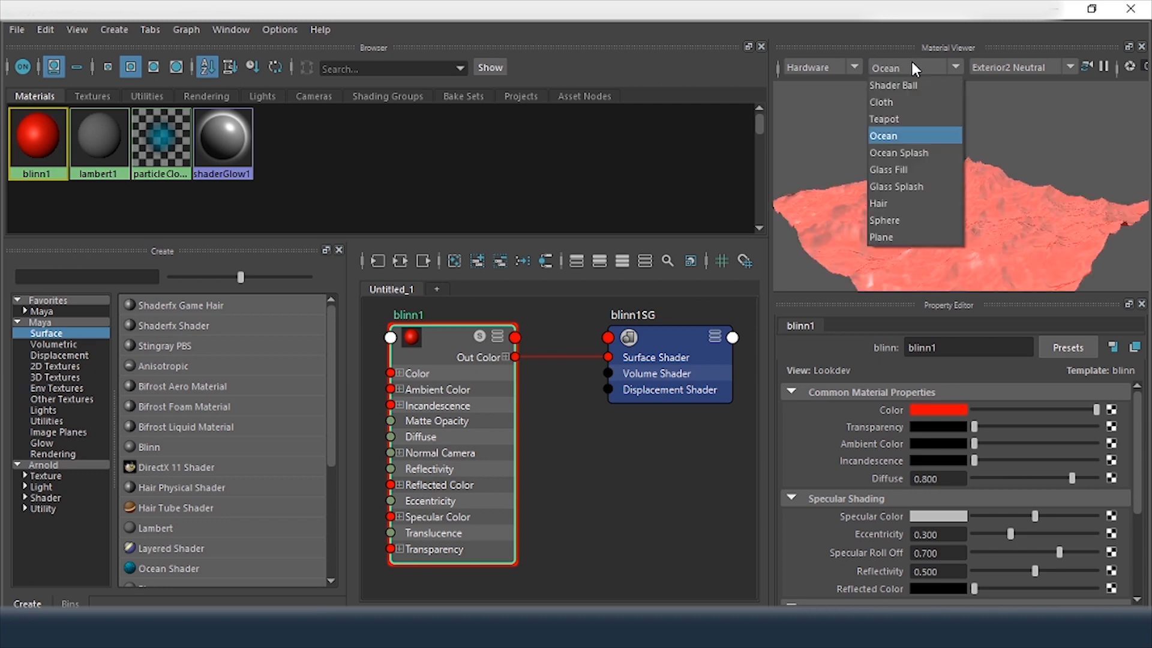
pyautogui.click(890, 203)
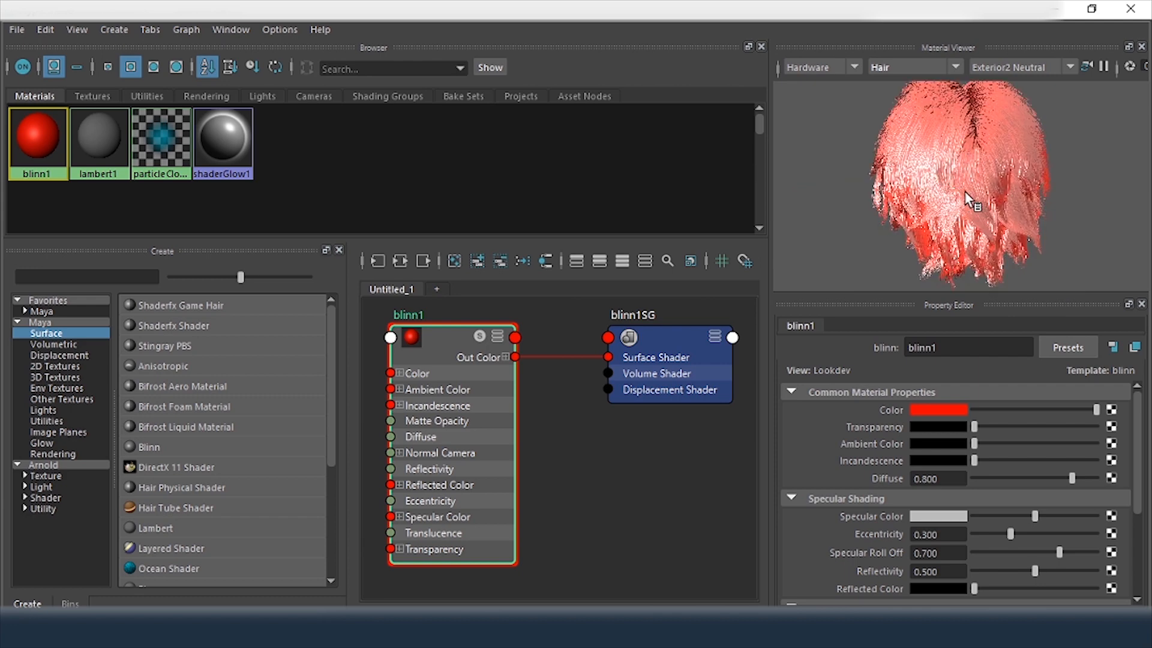
pyautogui.click(913, 68)
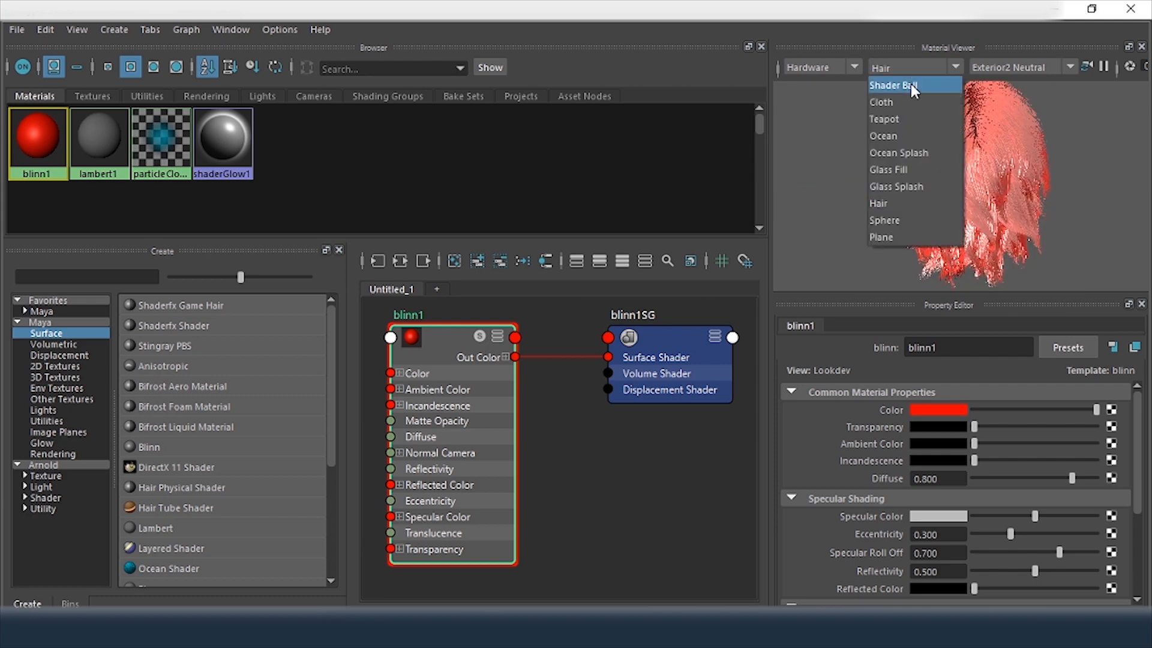
pyautogui.click(911, 84)
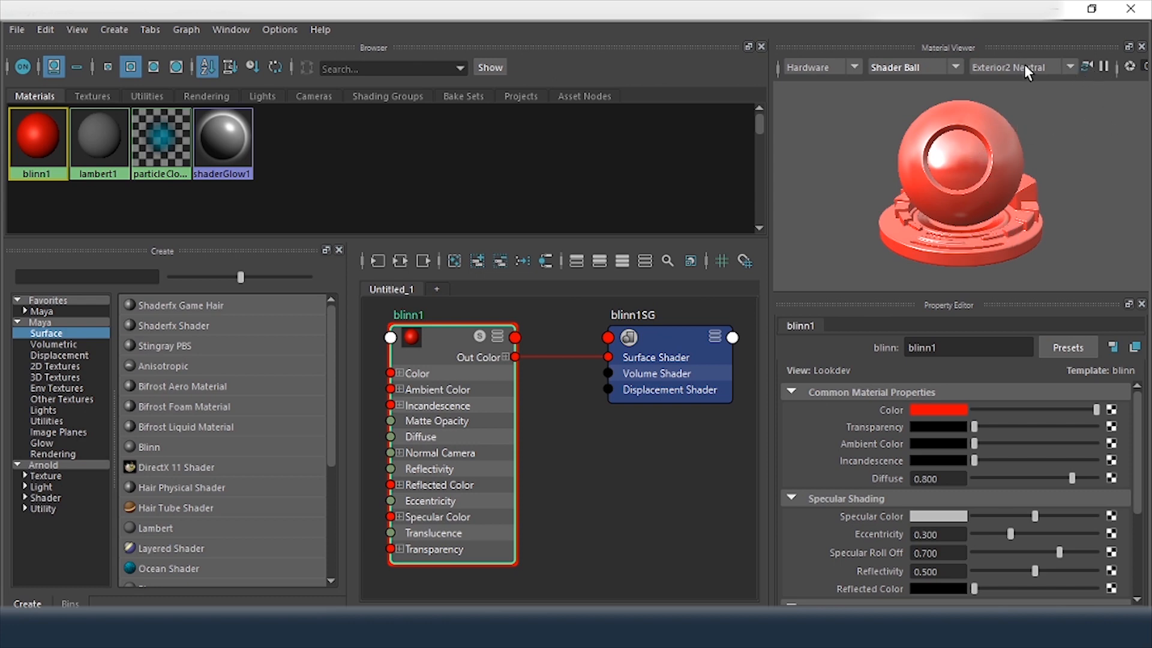
# Try the Off and Interior1 Color environments in the Material Viewer, and set the environment to Interior1 Neutral.
pyautogui.click(1060, 67)
pyautogui.click(1004, 86)
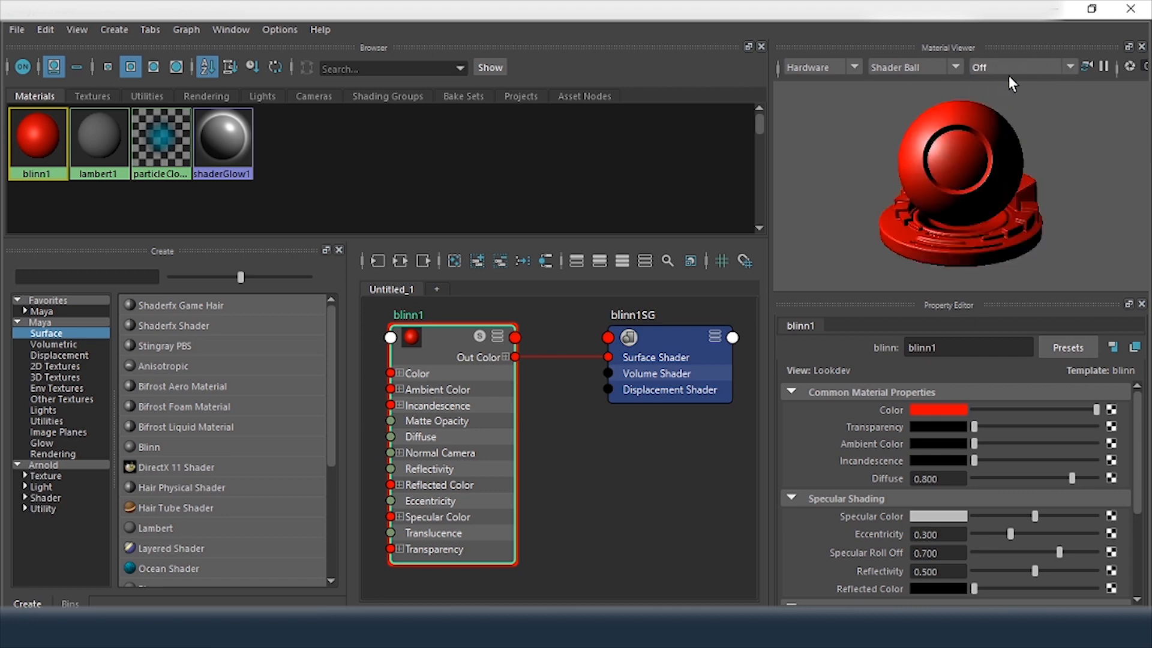
pyautogui.click(1009, 71)
pyautogui.click(1012, 100)
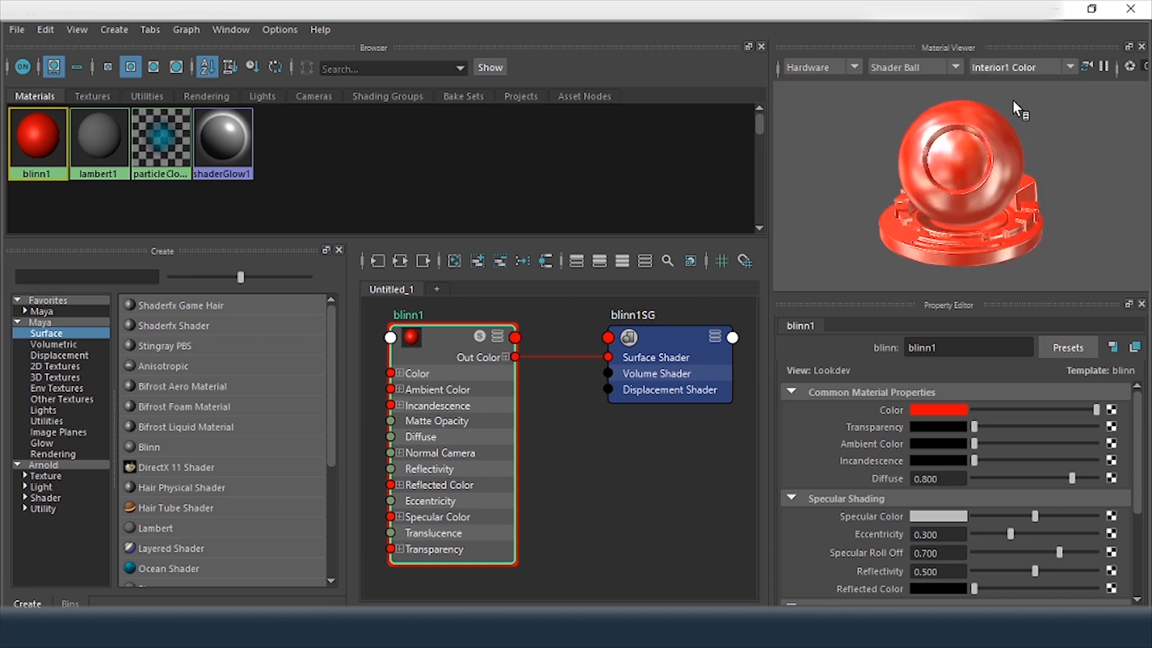
pyautogui.click(1013, 67)
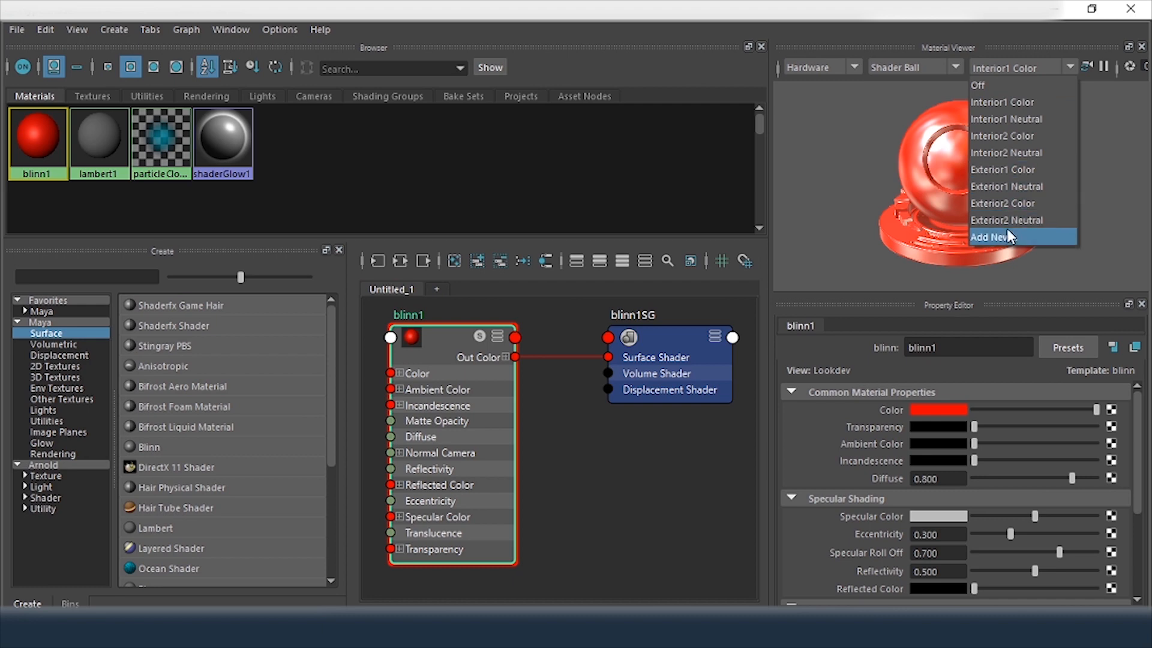
pyautogui.click(1017, 119)
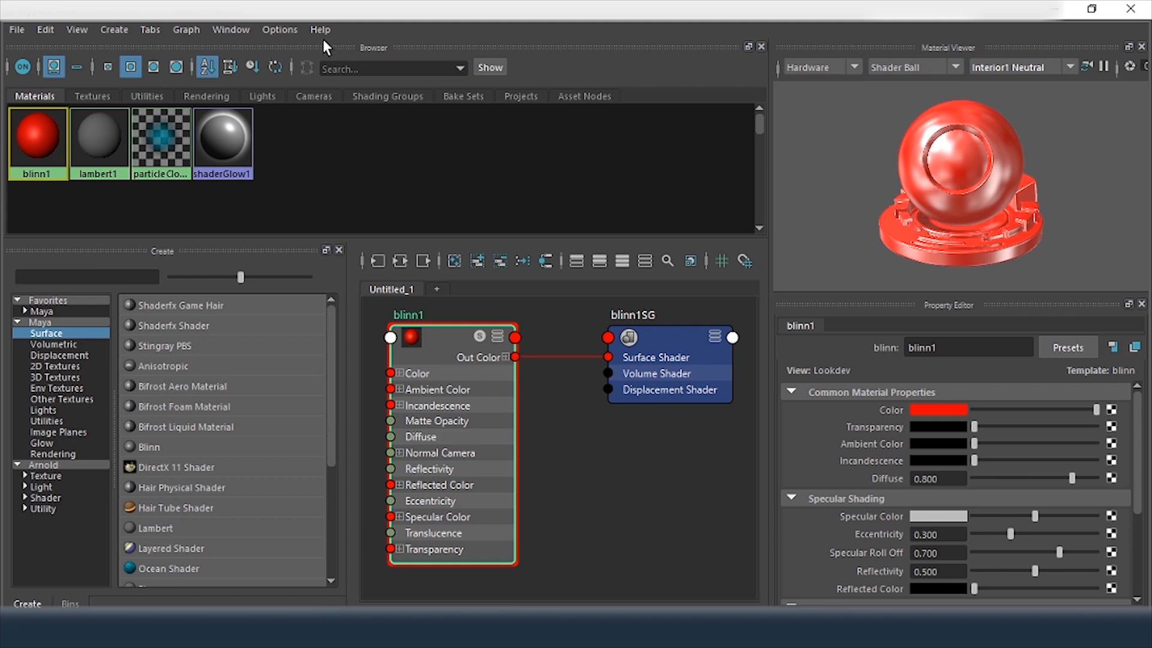
# Open the Render View window from Hypershade and close it again.
pyautogui.click(238, 31)
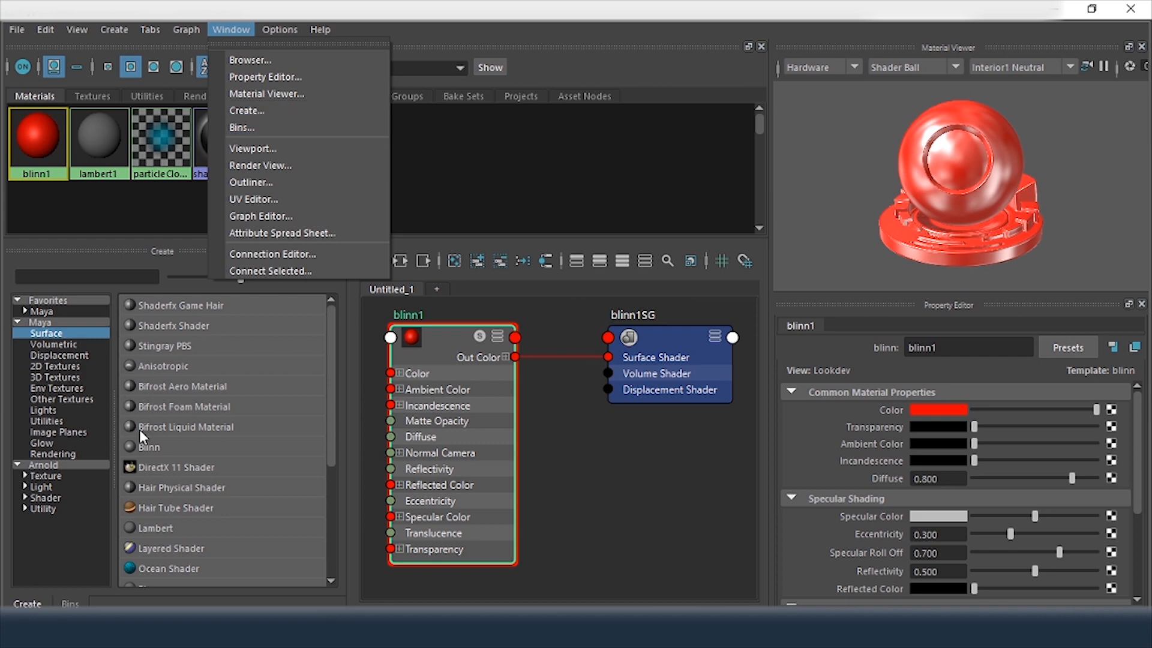
pyautogui.click(266, 165)
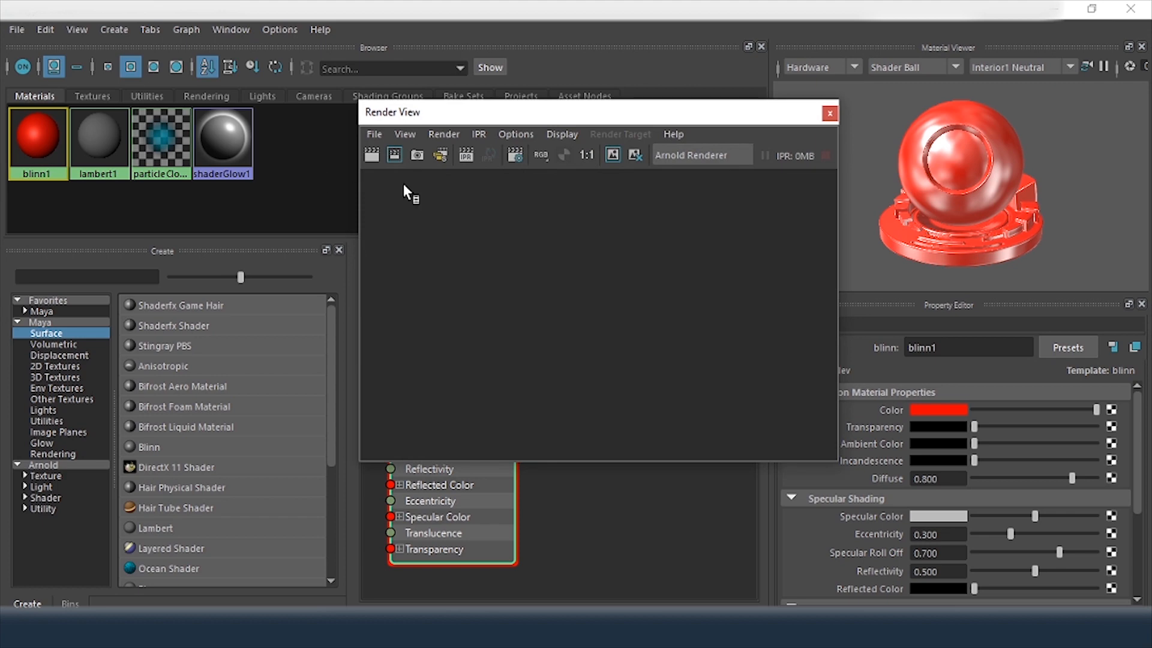
pyautogui.click(829, 114)
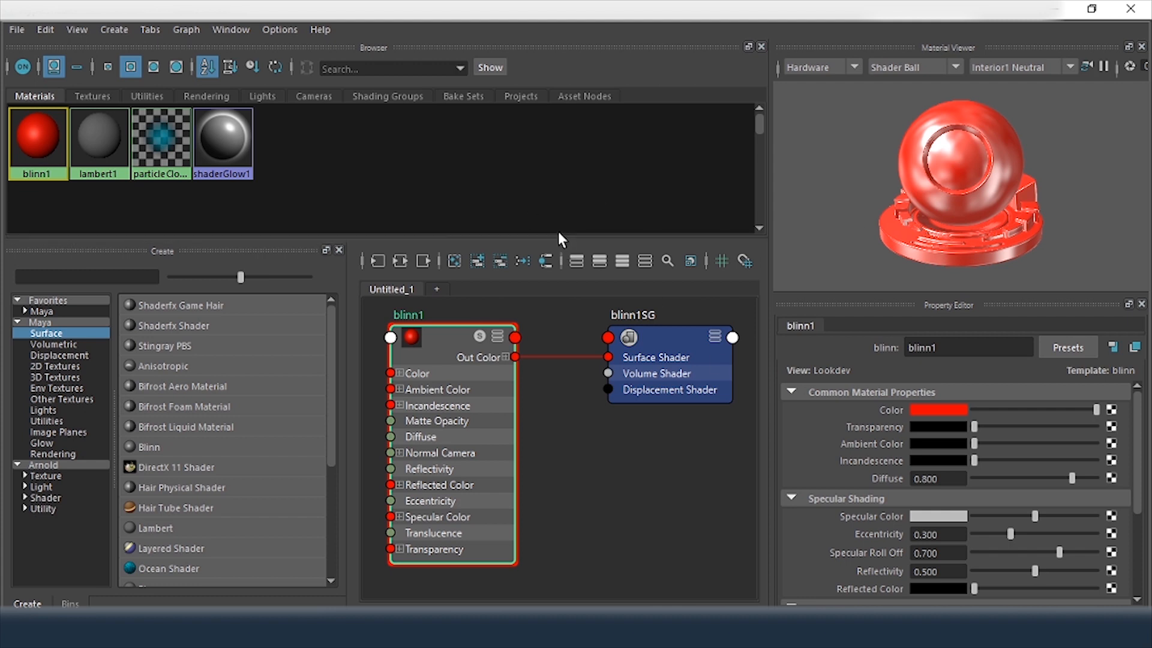
# Close the Hypershade window and clear the selection in the scene.
pyautogui.click(1132, 9)
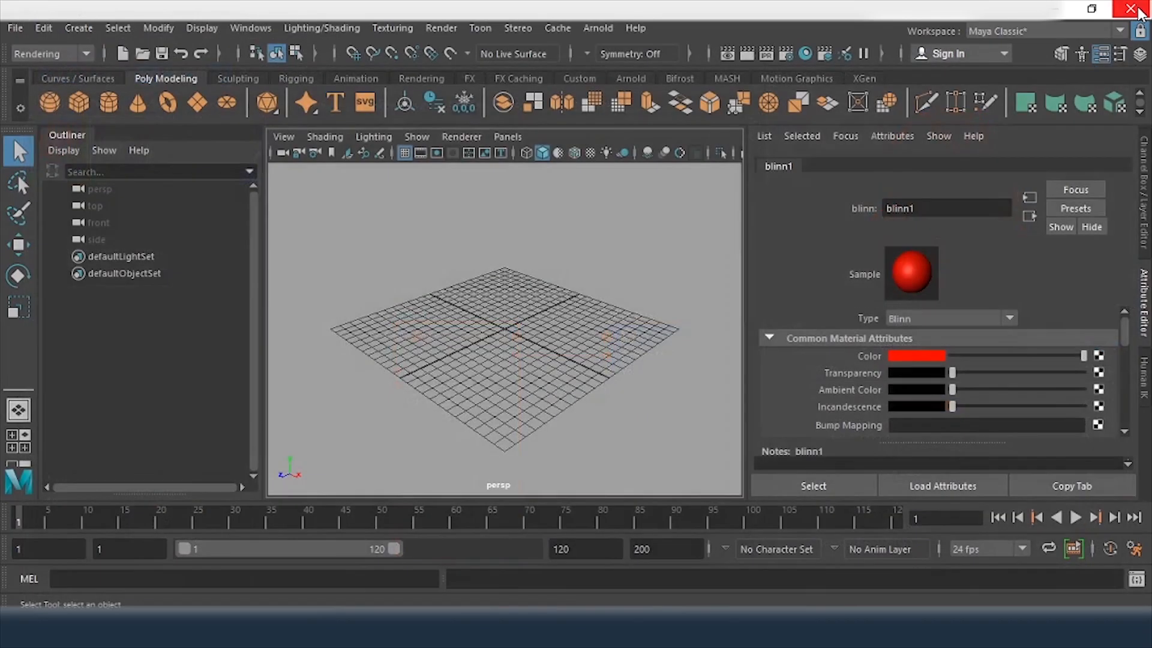
pyautogui.click(491, 292)
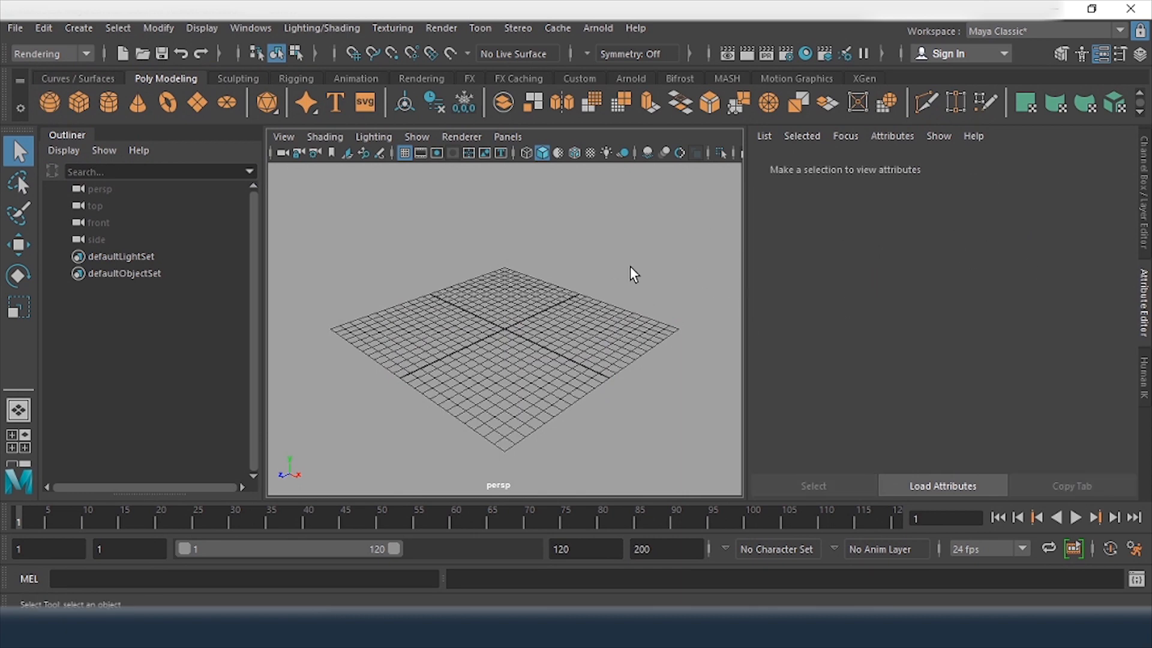
# Create a polygon sphere at the center of the grid and scale it up uniformly.
pyautogui.click(48, 103)
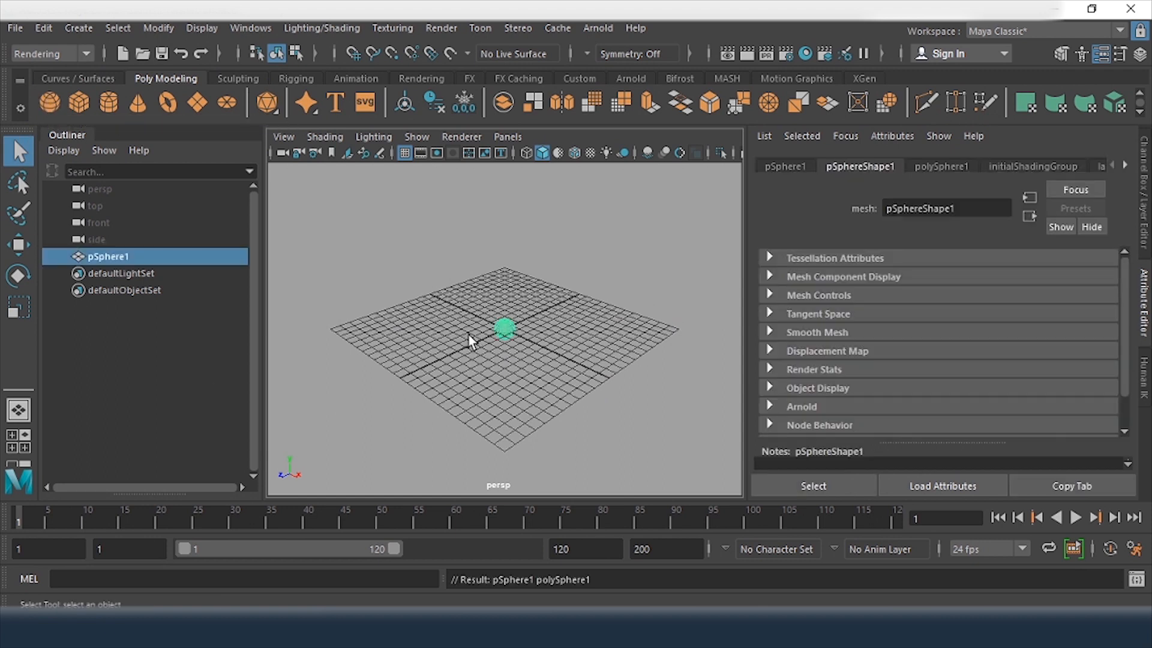
pyautogui.press('r')
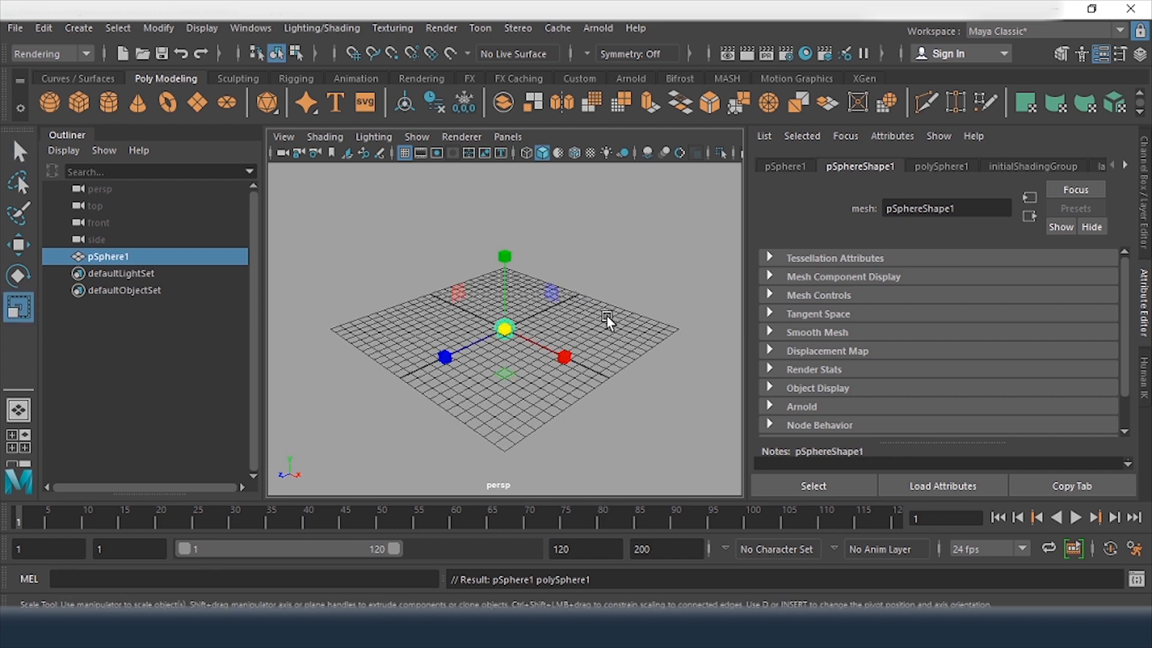
pyautogui.moveTo(607, 315); pyautogui.dragTo(691, 342, button='middle')
pyautogui.click(646, 293)
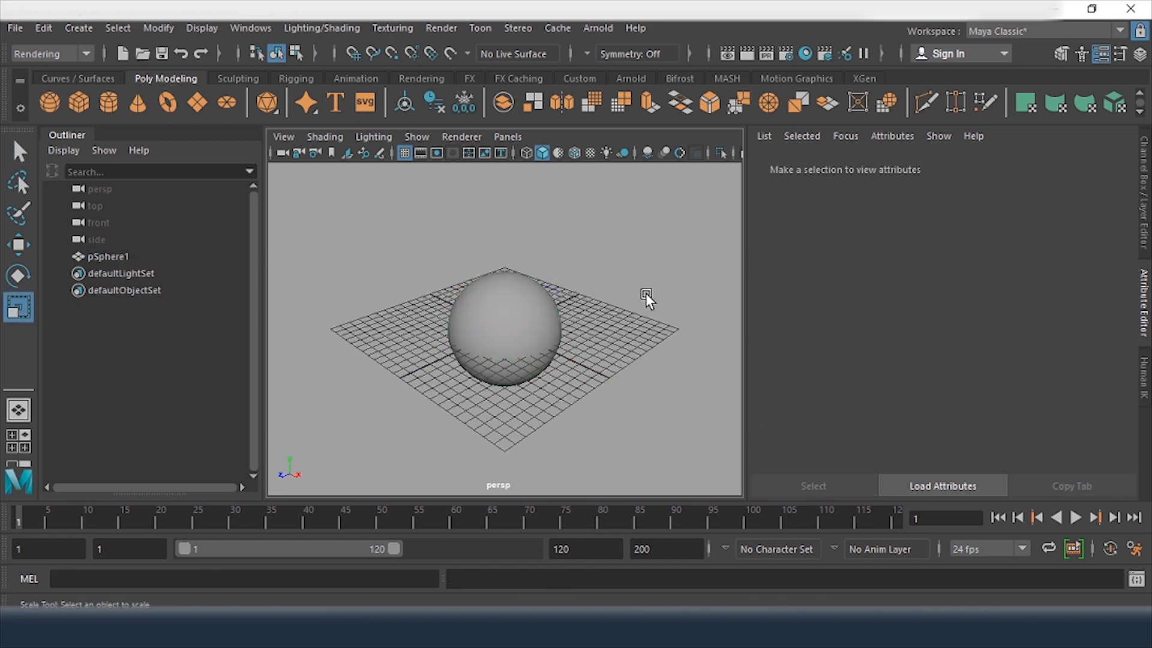
# Move the sphere up along the Y axis until it sits roughly on the grid.
pyautogui.press('w')
pyautogui.click(498, 304)
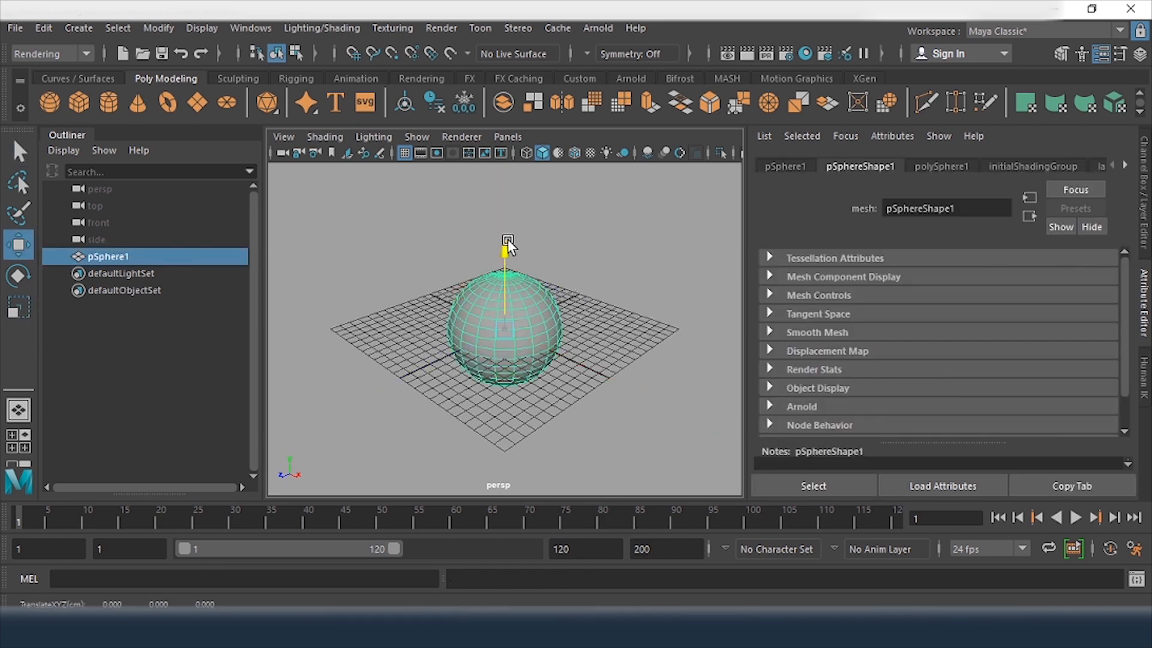
pyautogui.moveTo(508, 239); pyautogui.dragTo(508, 196)
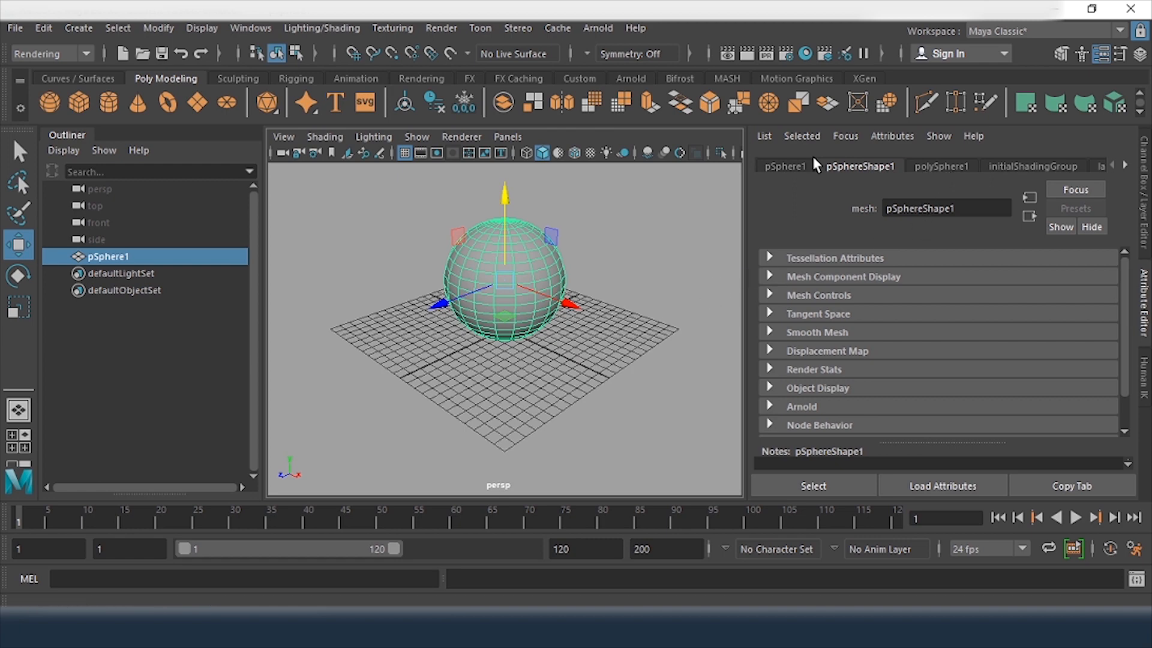
# Examine the sphere's initialShadingGroup and lambert1 material attributes in the Attribute Editor.
pyautogui.click(1144, 330)
pyautogui.click(1144, 330)
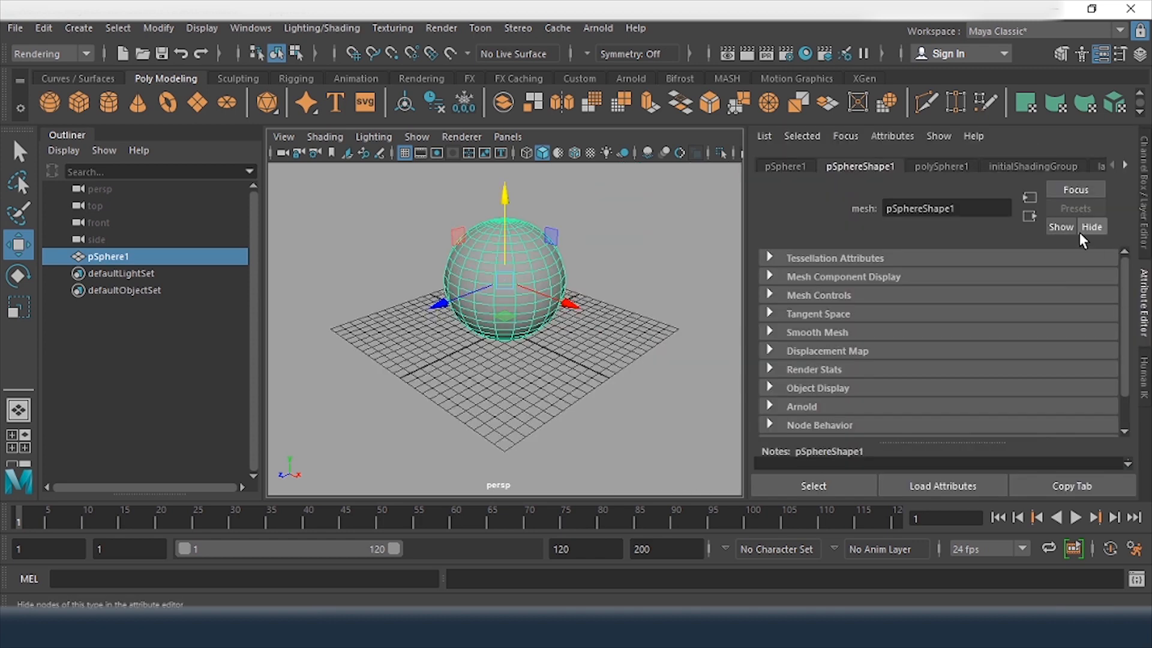
pyautogui.click(1012, 171)
pyautogui.click(1100, 170)
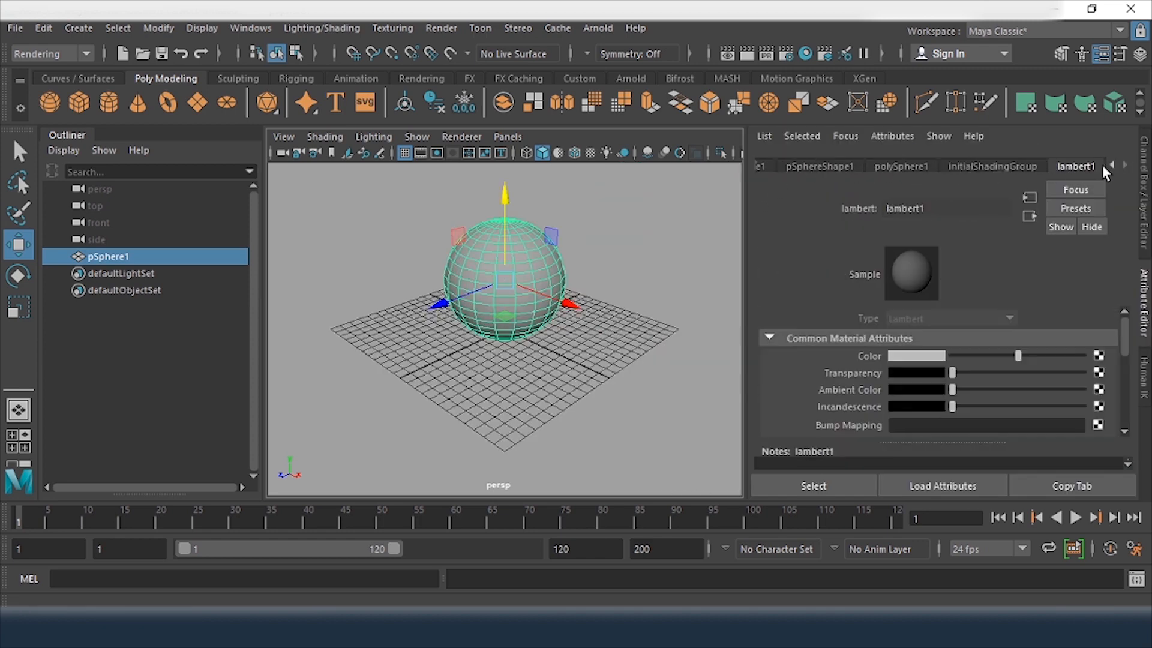
pyautogui.click(981, 169)
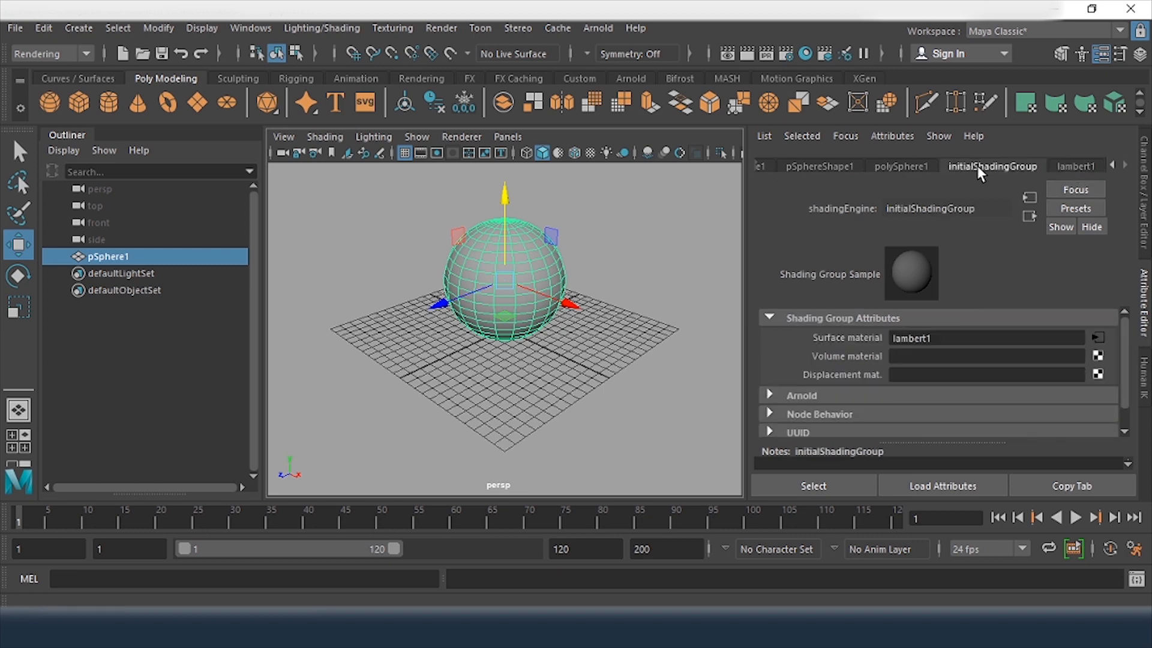
pyautogui.click(1076, 167)
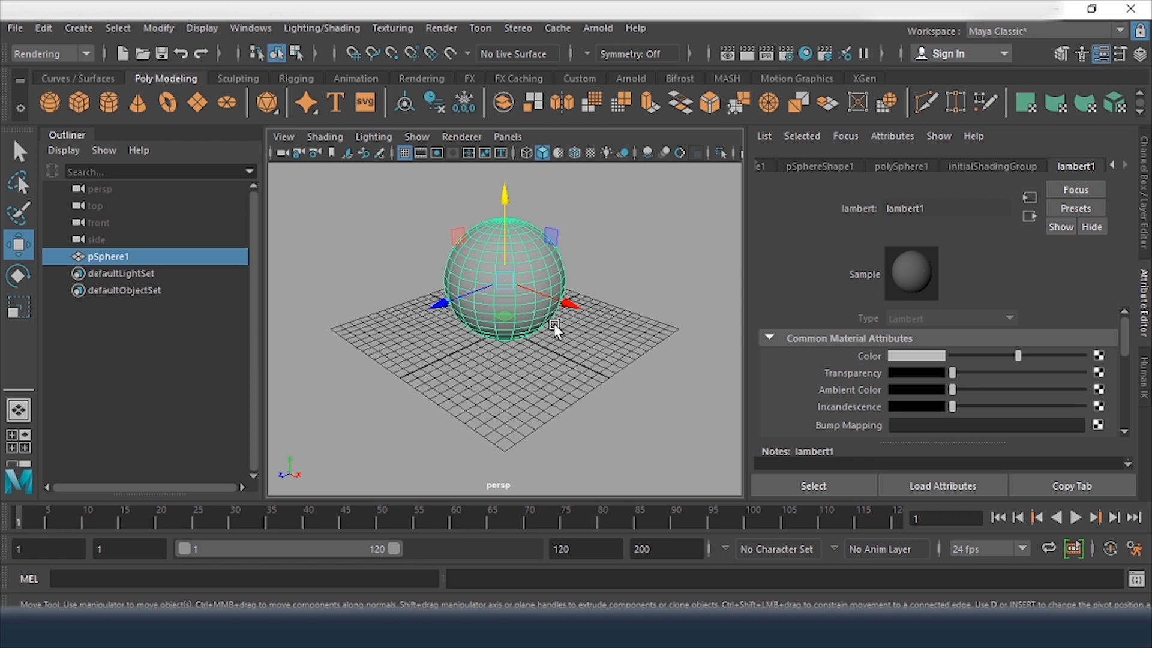
# Assign the existing blinn1 material to the polygon sphere.
pyautogui.rightClick(524, 243)
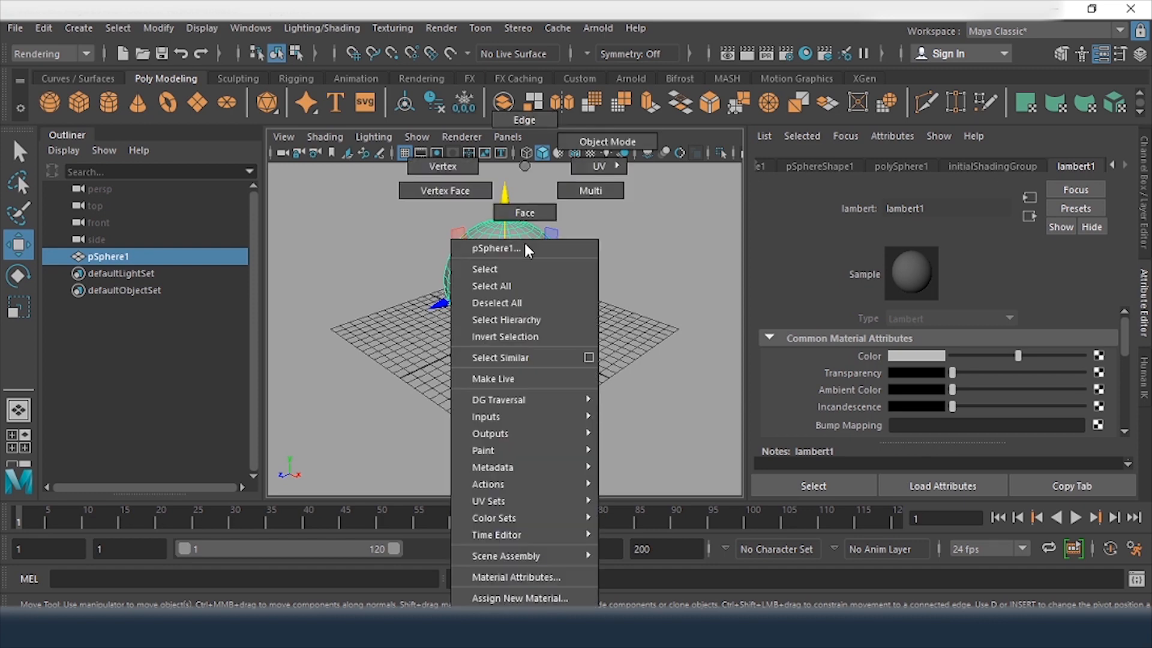
pyautogui.moveTo(530, 522)
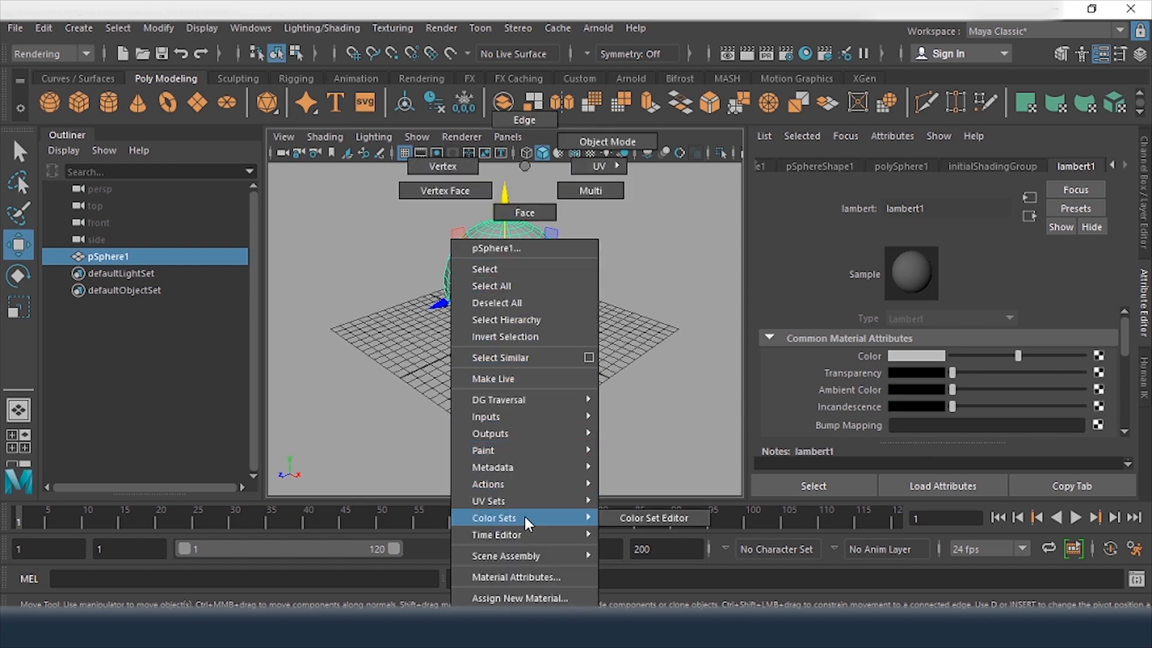
pyautogui.moveTo(522, 618)
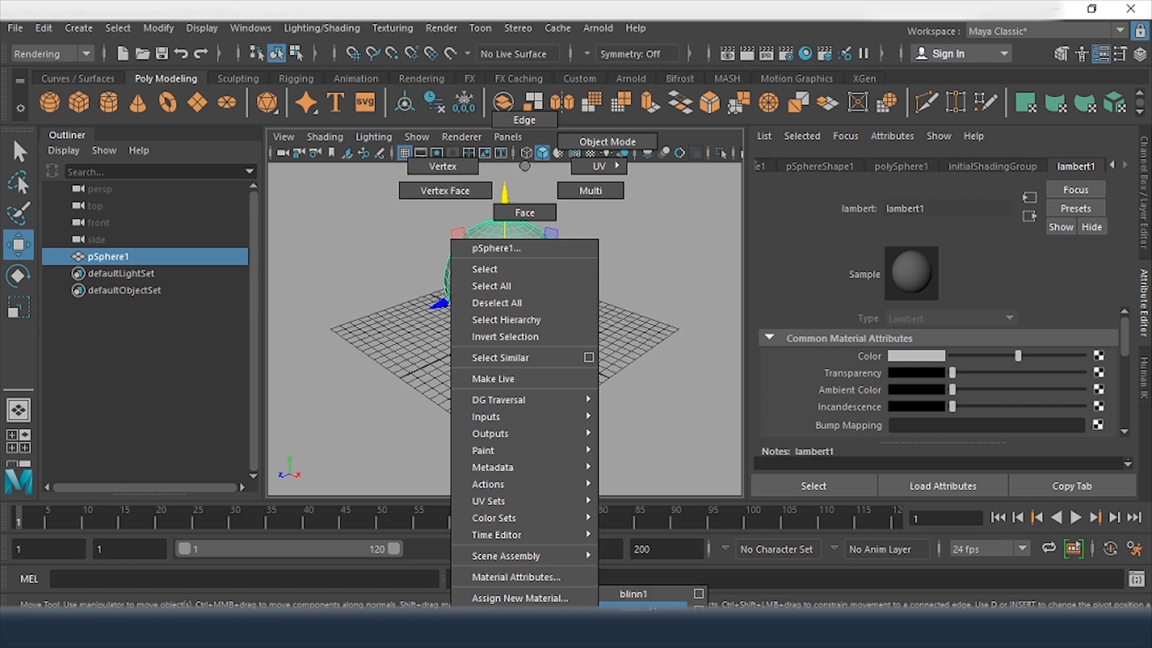
pyautogui.click(640, 595)
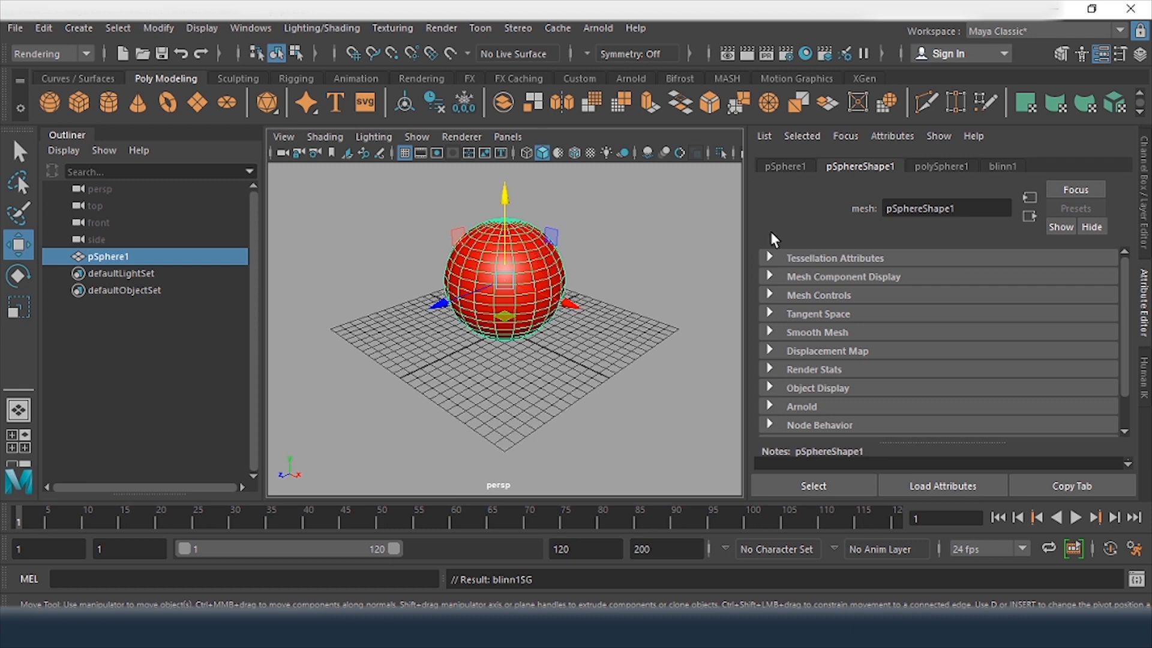
# View the sphere's blinn1 material attributes in the Attribute Editor, keeping pSphere1 selected.
pyautogui.click(1000, 167)
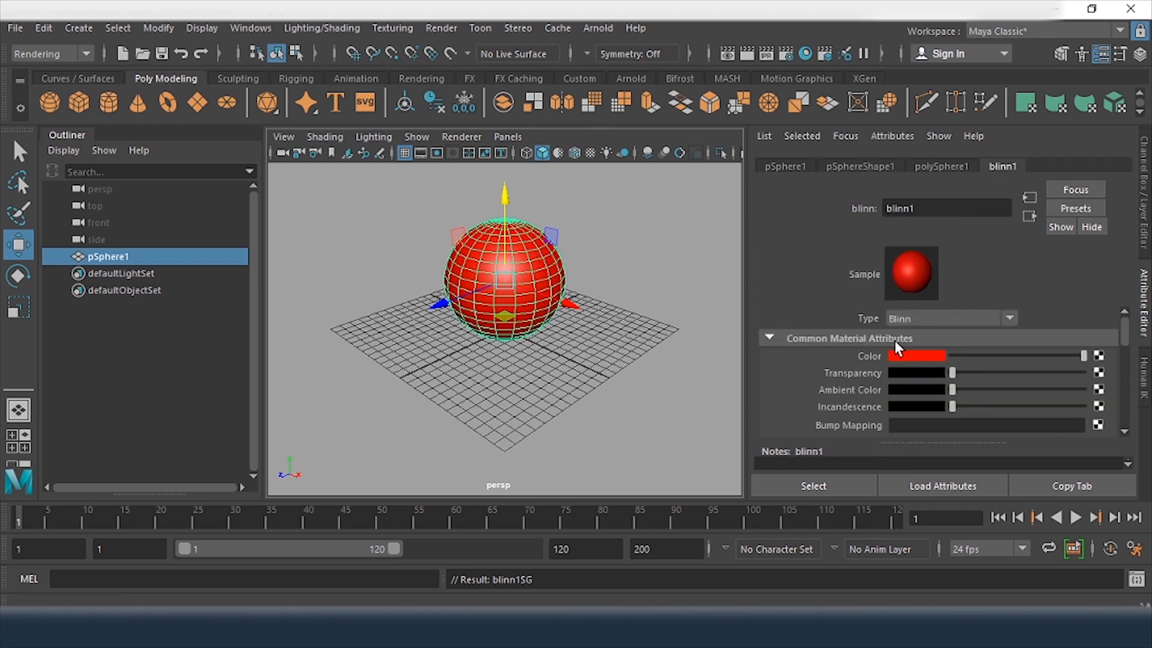
pyautogui.click(607, 352)
pyautogui.click(475, 287)
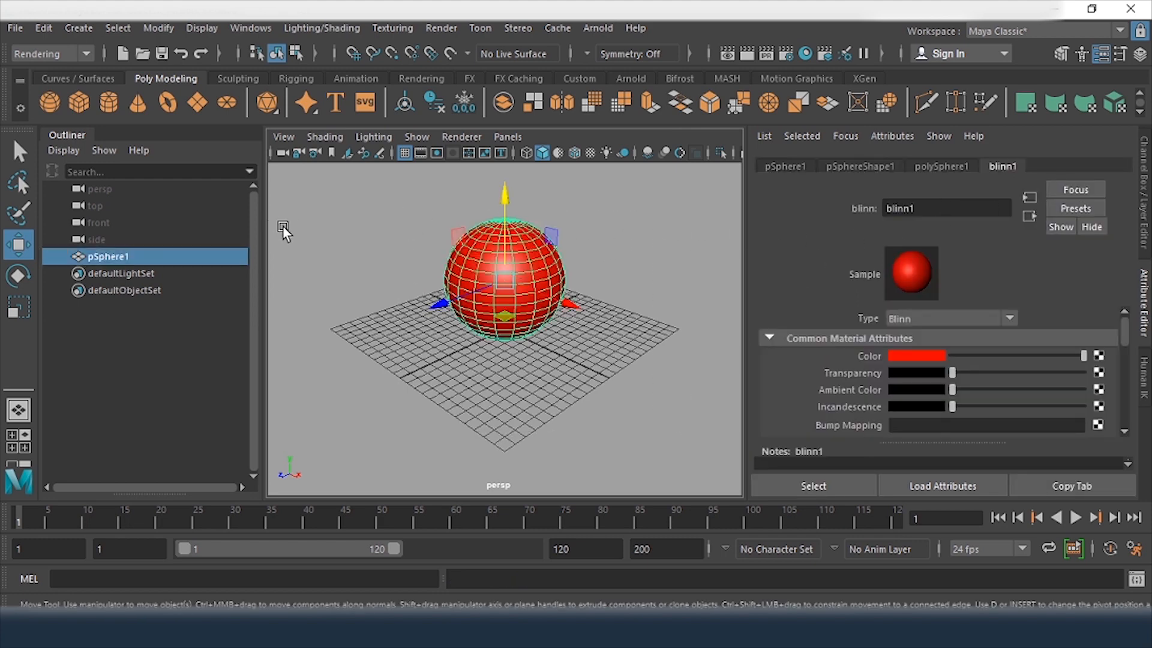
pyautogui.click(300, 295)
pyautogui.click(113, 257)
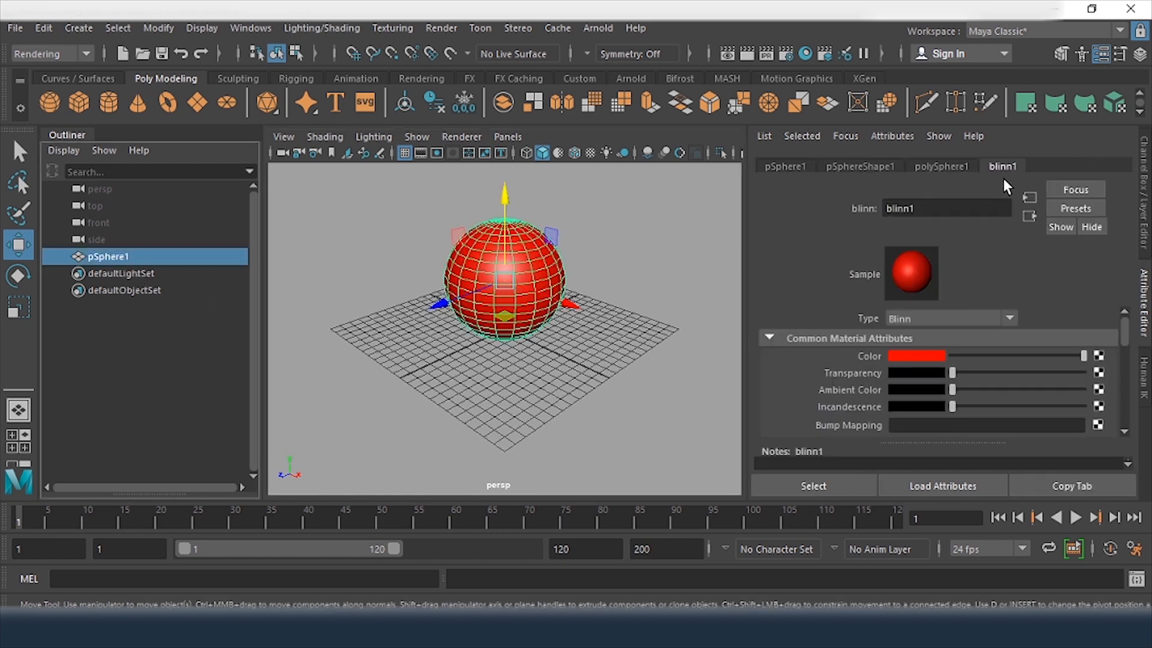
# Follow blinn1's output connection to the blinn1SG shading group and examine its surface, volume and displacement material slots.
pyautogui.click(1028, 215)
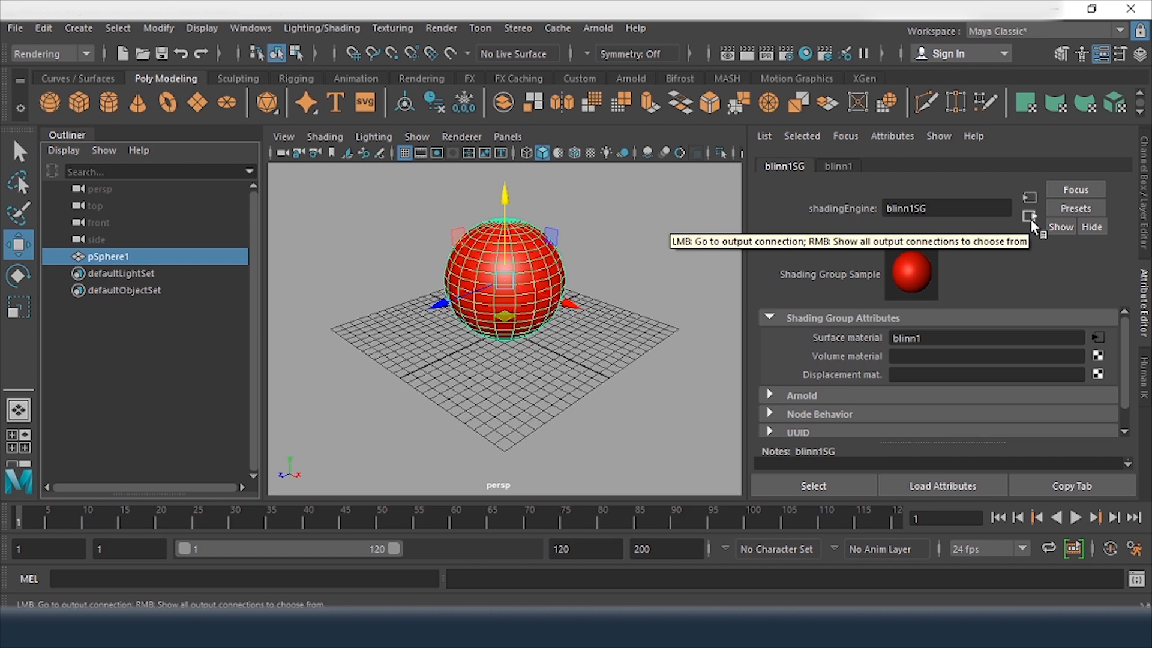
pyautogui.click(839, 165)
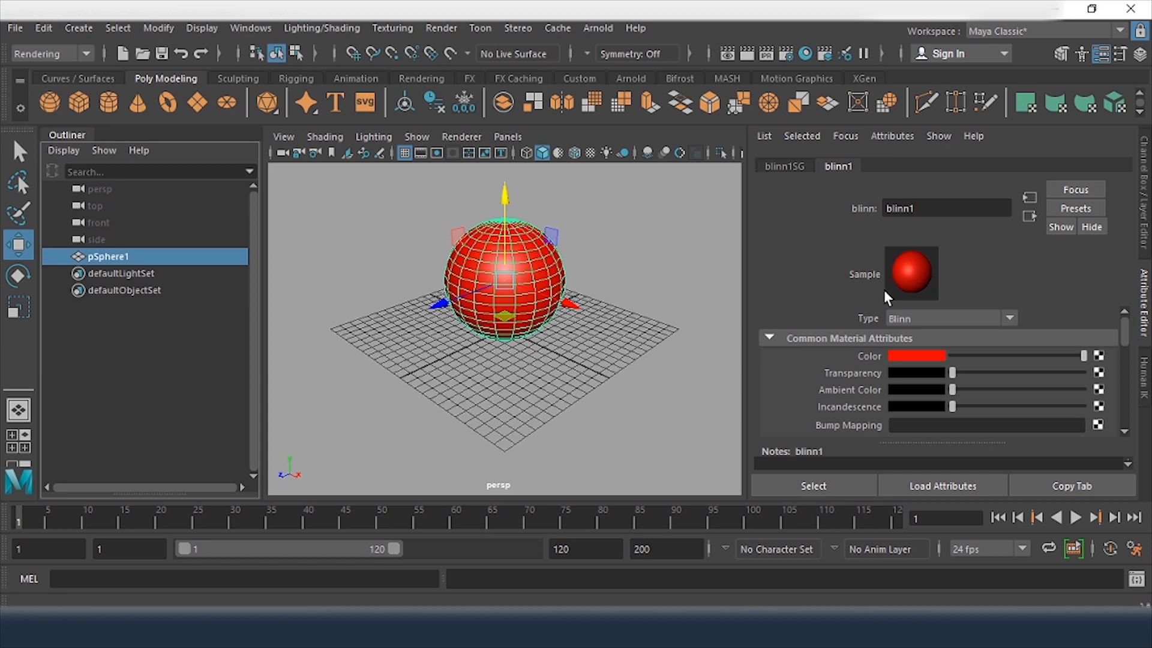
pyautogui.click(779, 167)
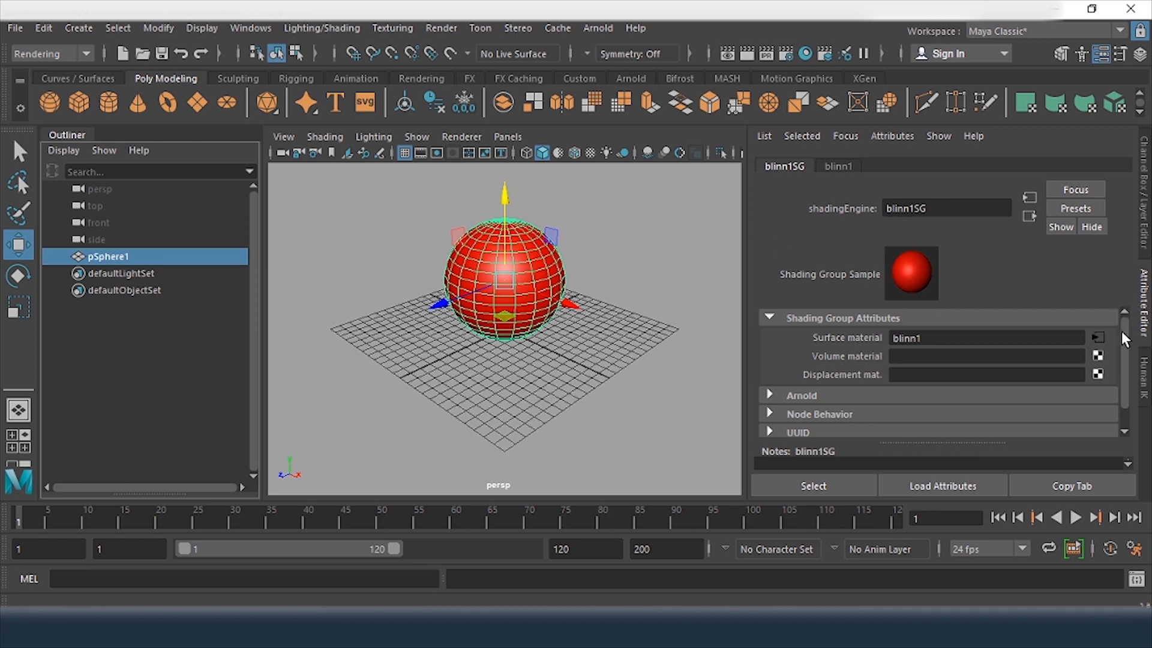
pyautogui.scroll(-1, 1123, 331)
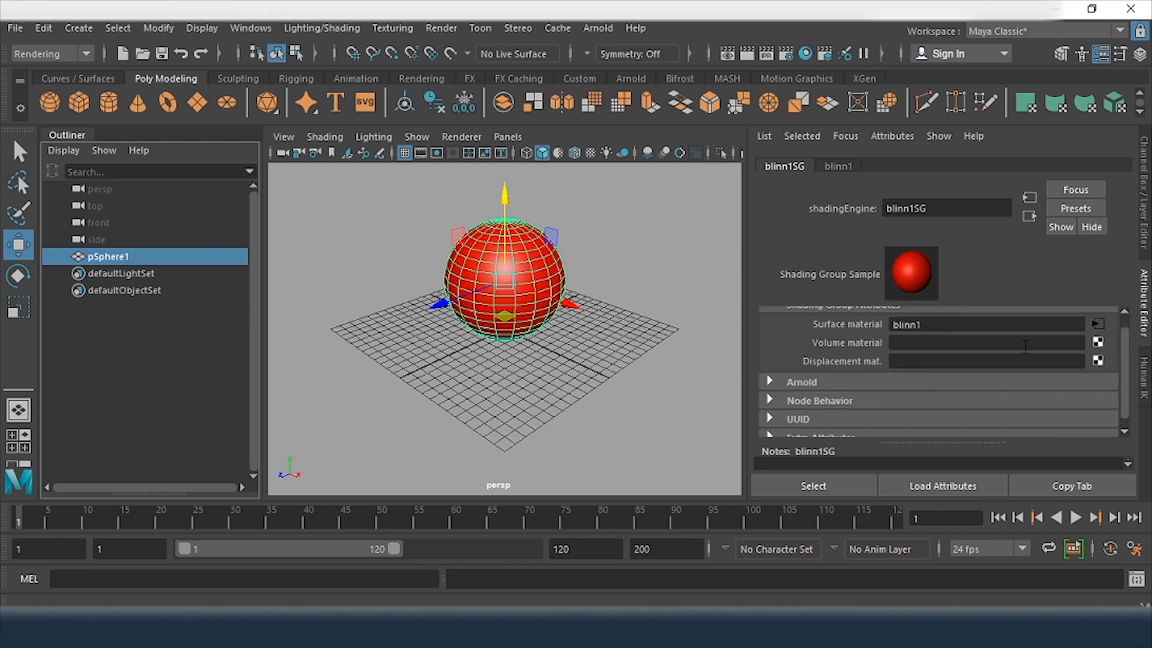